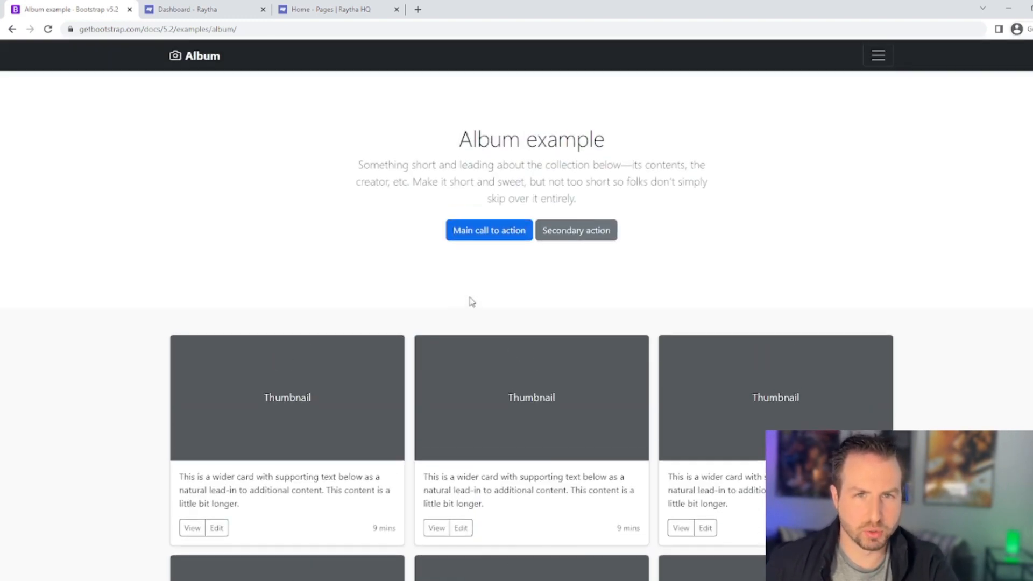
Scroll down the Bootstrap Album example page to bring the thumbnail card grid into view.
{"action": "scroll", "coordinate": [472, 302], "scroll_direction": "down", "scroll_amount": 4}
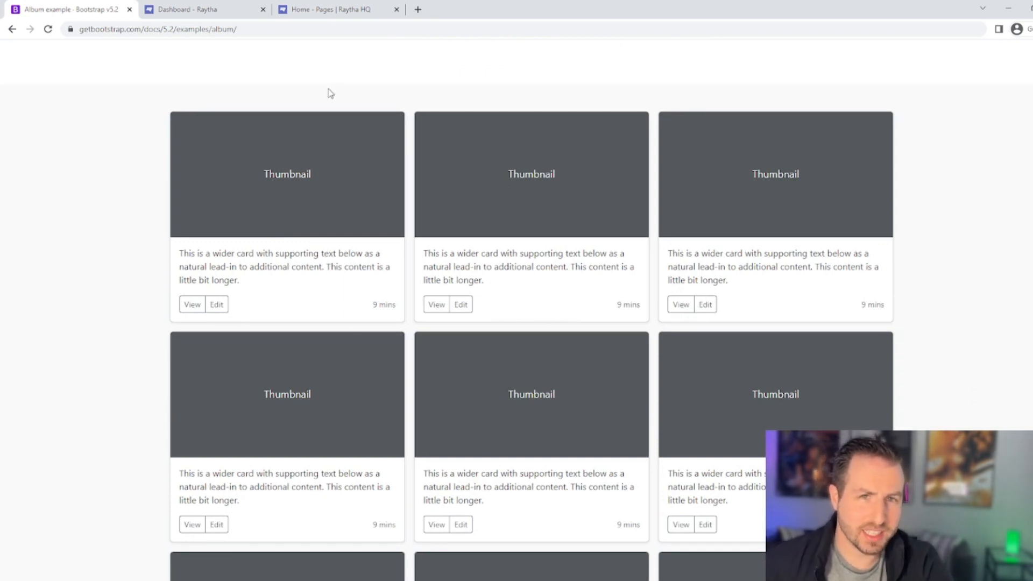
Select the first album card's description text.
{"action": "triple_click", "coordinate": [305, 279]}
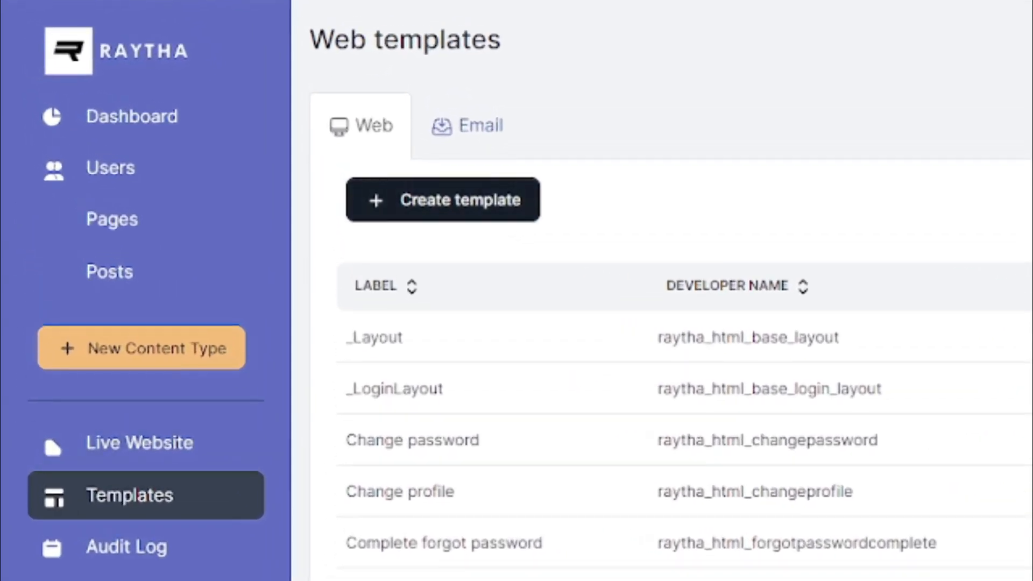
Start a new web template labelled 'Video list view' with _Layout as its parent.
{"action": "left_click", "coordinate": [471, 211]}
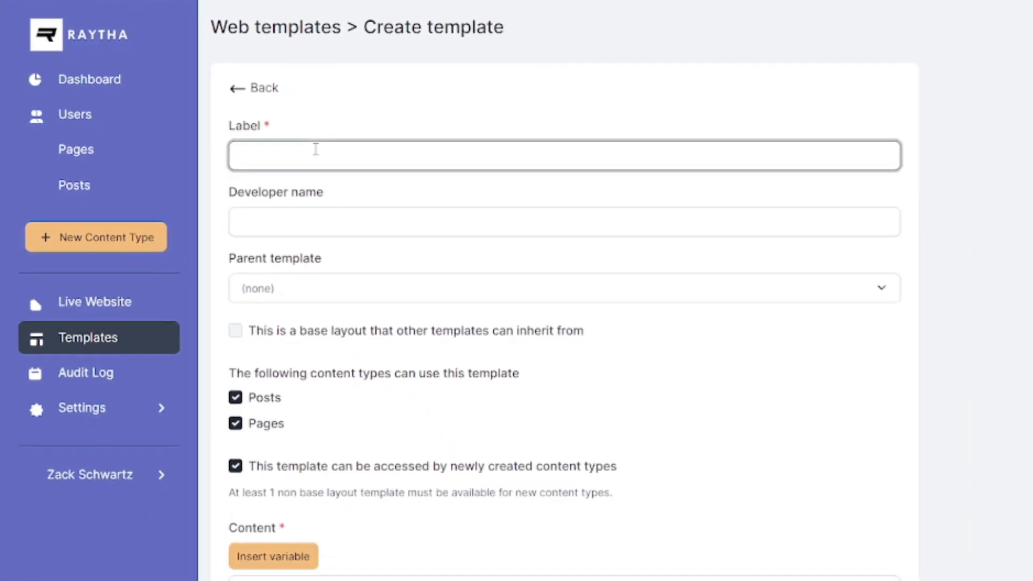
{"action": "type", "text": "Video list view"}
{"action": "left_click", "coordinate": [346, 288]}
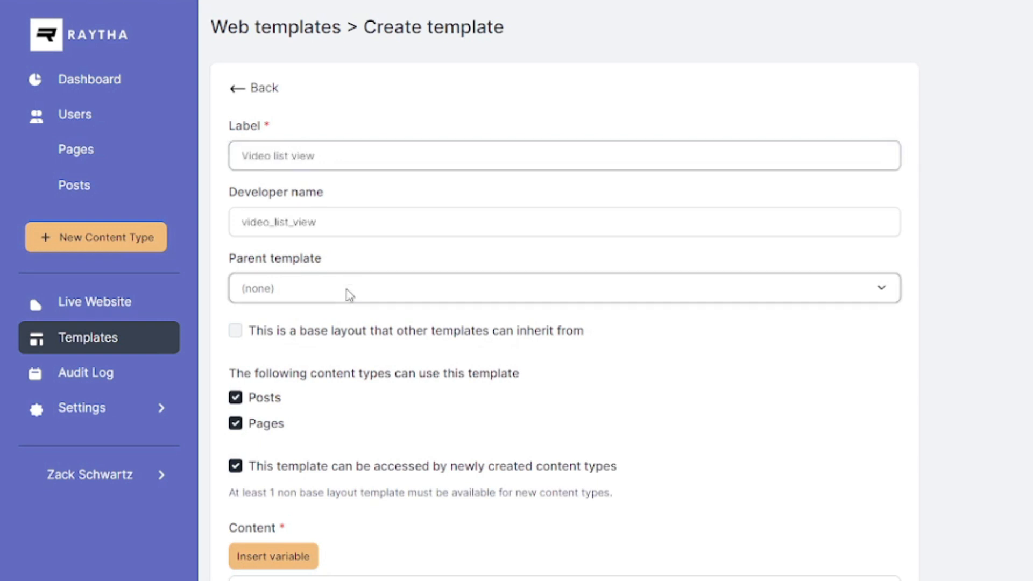
{"action": "left_click", "coordinate": [329, 330]}
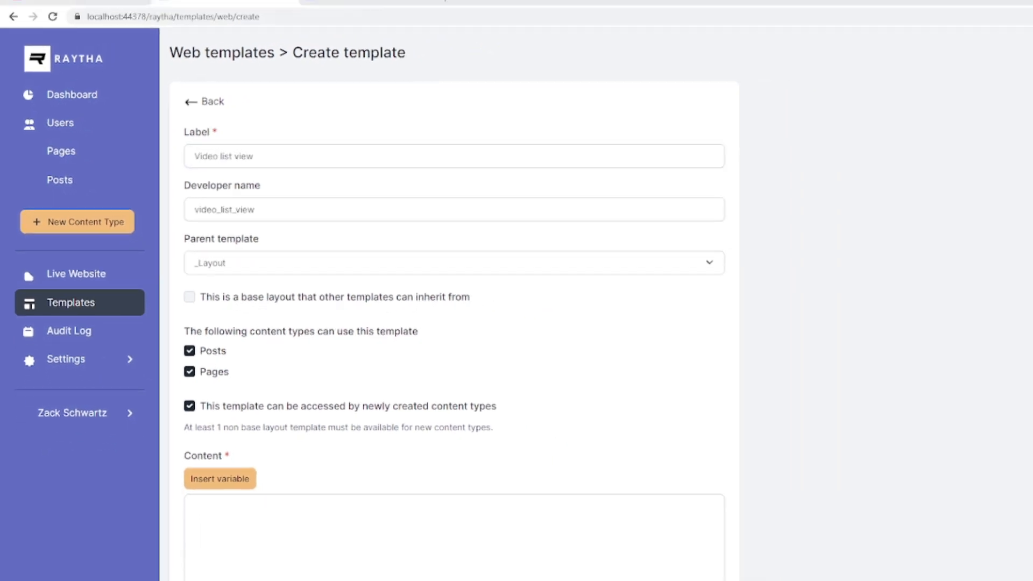
Copy the album page's card row markup using Chrome DevTools.
{"action": "left_click", "coordinate": [89, 11]}
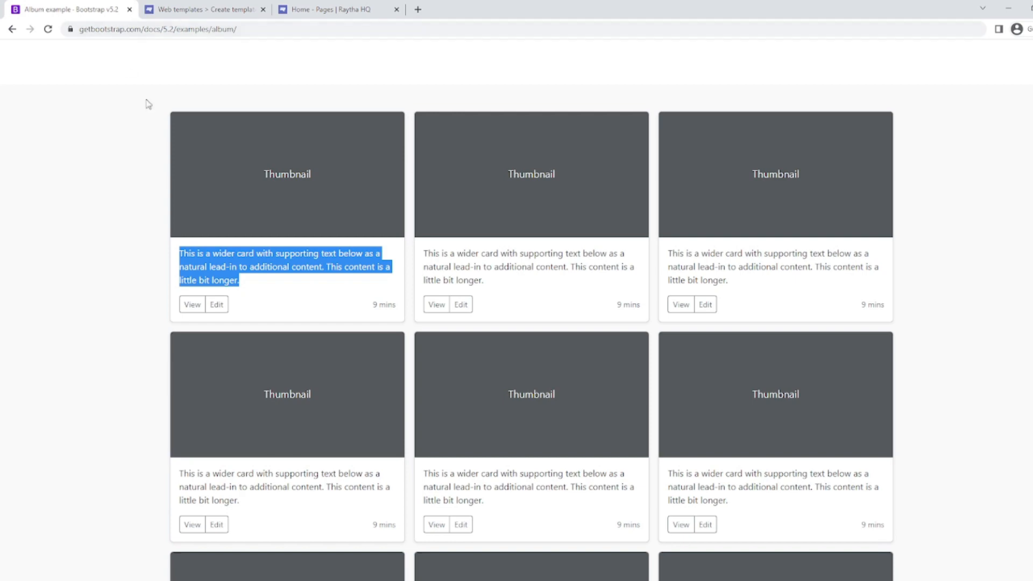
{"action": "left_click", "coordinate": [326, 270]}
{"action": "scroll", "coordinate": [350, 296], "scroll_direction": "up", "scroll_amount": 4}
{"action": "scroll", "coordinate": [378, 318], "scroll_direction": "down", "scroll_amount": 5}
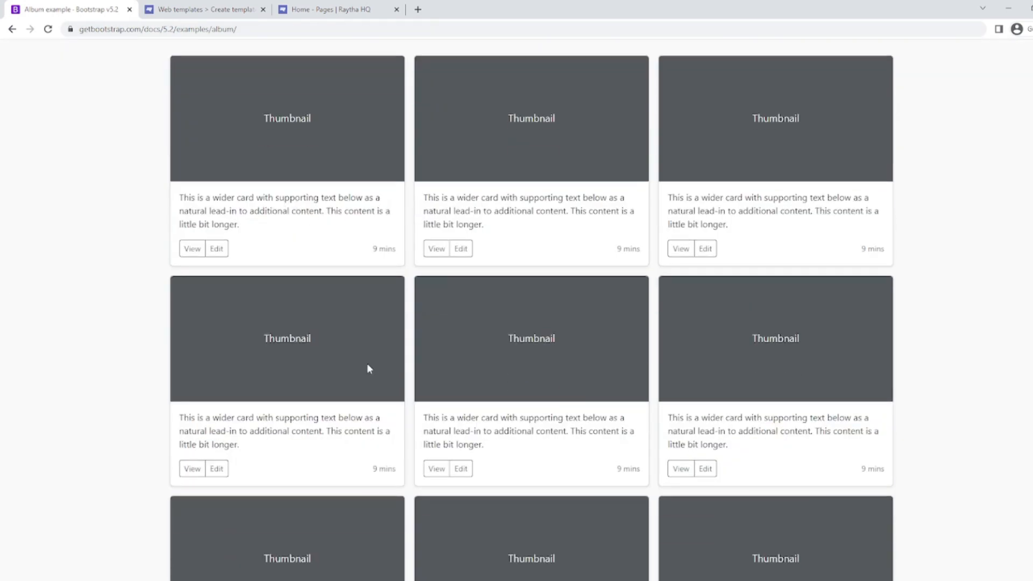
{"action": "key", "text": "ctrl+shift+i"}
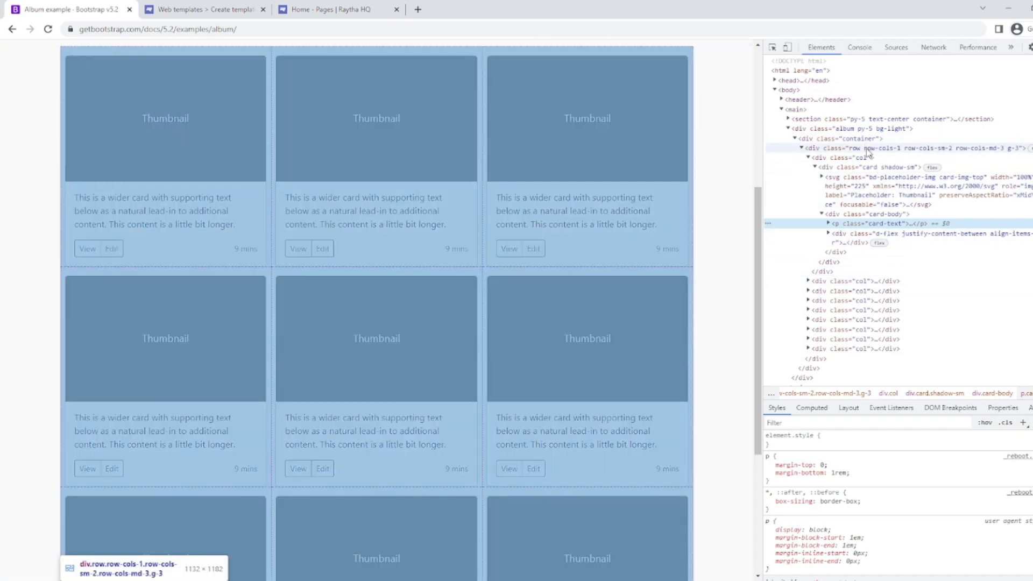
{"action": "left_click", "coordinate": [864, 148]}
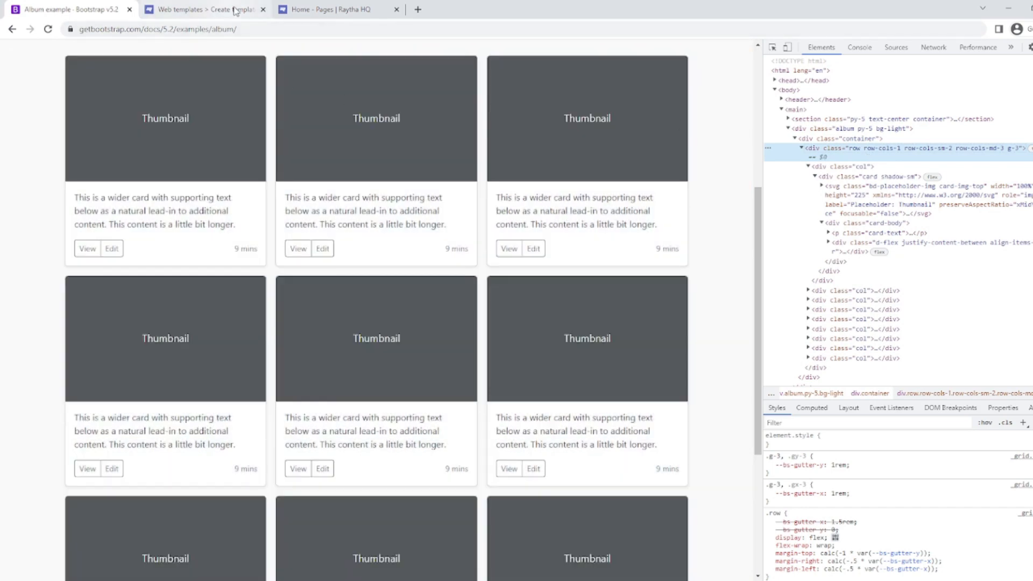
Paste the album card HTML into the template content and publish the template.
{"action": "left_click", "coordinate": [232, 10]}
{"action": "scroll", "coordinate": [311, 327], "scroll_direction": "down", "scroll_amount": 5}
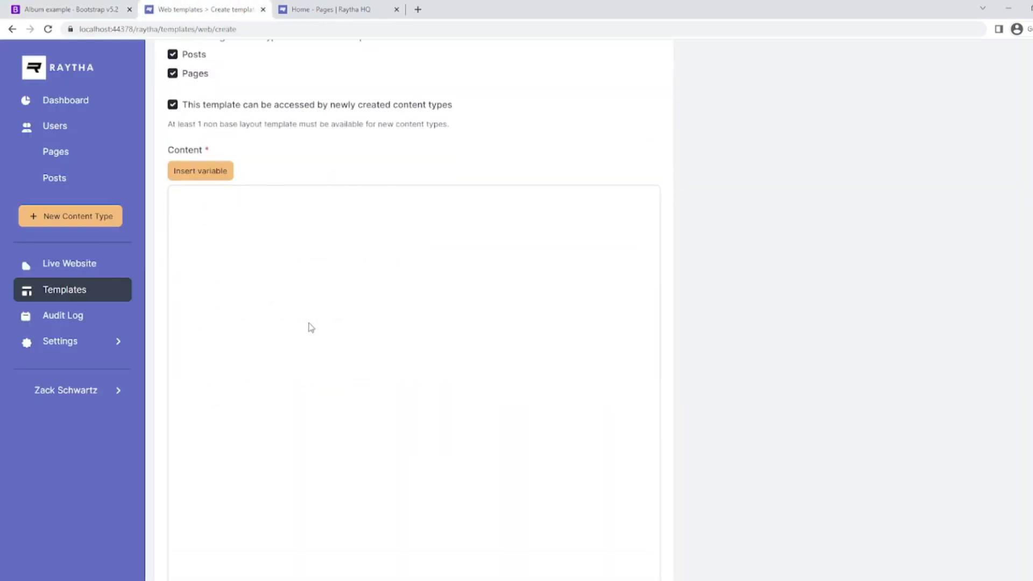
{"action": "left_click", "coordinate": [311, 327]}
{"action": "key", "text": "ctrl+v"}
{"action": "scroll", "coordinate": [318, 327], "scroll_direction": "up", "scroll_amount": 10}
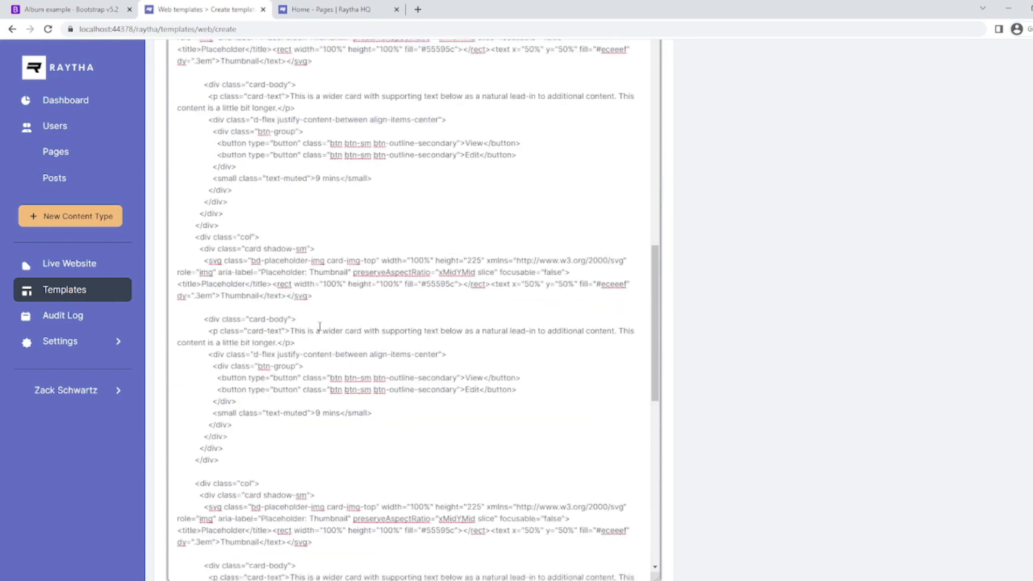
{"action": "scroll", "coordinate": [319, 327], "scroll_direction": "up", "scroll_amount": 12}
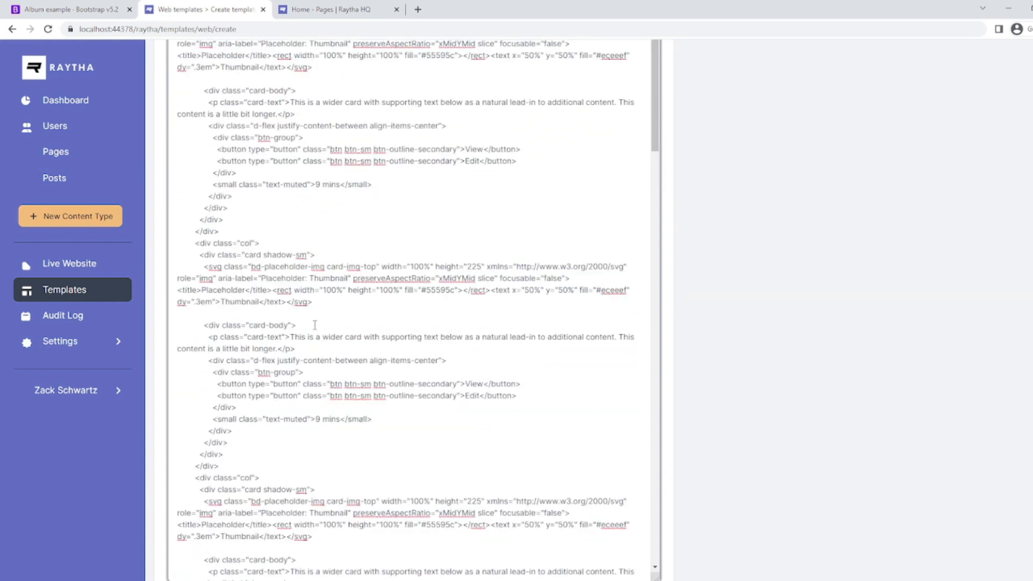
{"action": "scroll", "coordinate": [315, 325], "scroll_direction": "up", "scroll_amount": 5}
{"action": "scroll", "coordinate": [162, 331], "scroll_direction": "down", "scroll_amount": 8}
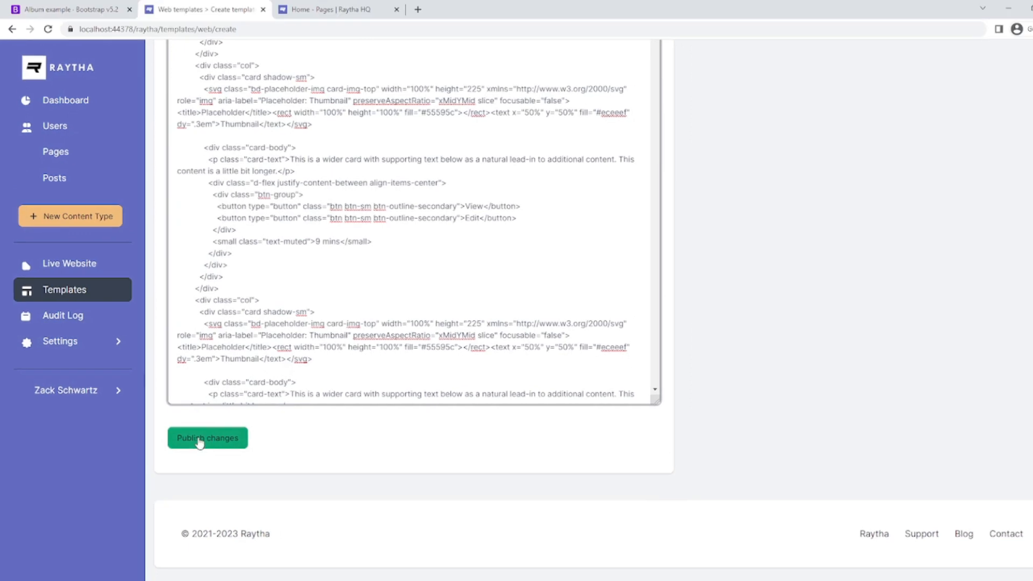
{"action": "left_click", "coordinate": [241, 425]}
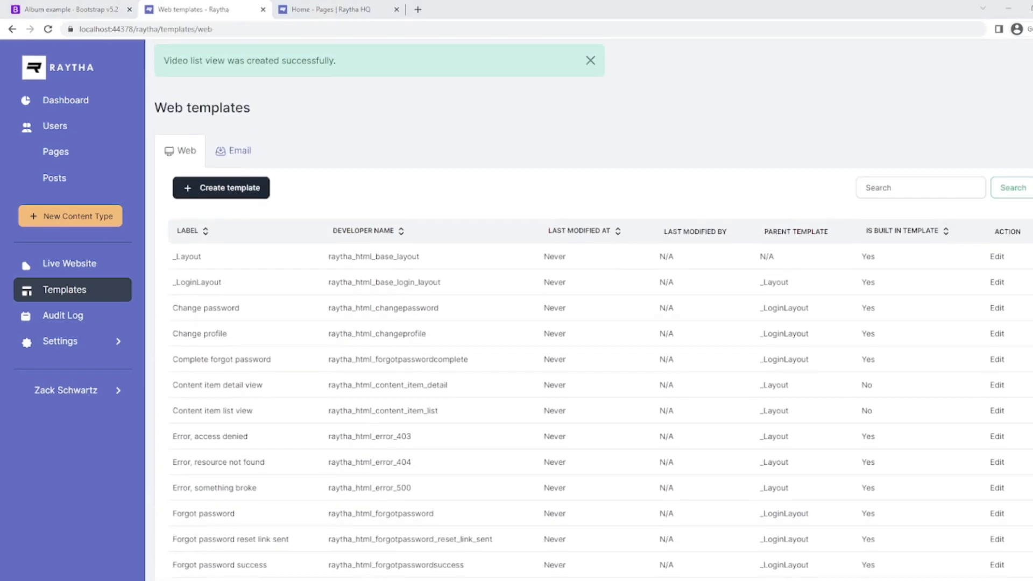
{"action": "left_click", "coordinate": [237, 189]}
Create a 'Video detail view' template whose content is <p>Hello world</p>.
{"action": "left_click", "coordinate": [244, 154]}
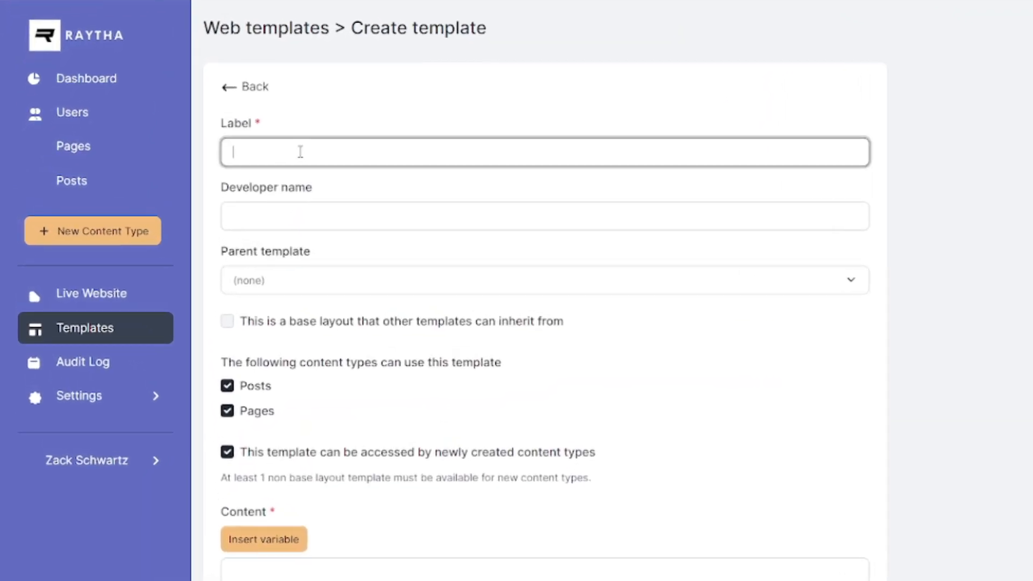
{"action": "type", "text": "Video detail view"}
{"action": "left_click", "coordinate": [311, 576]}
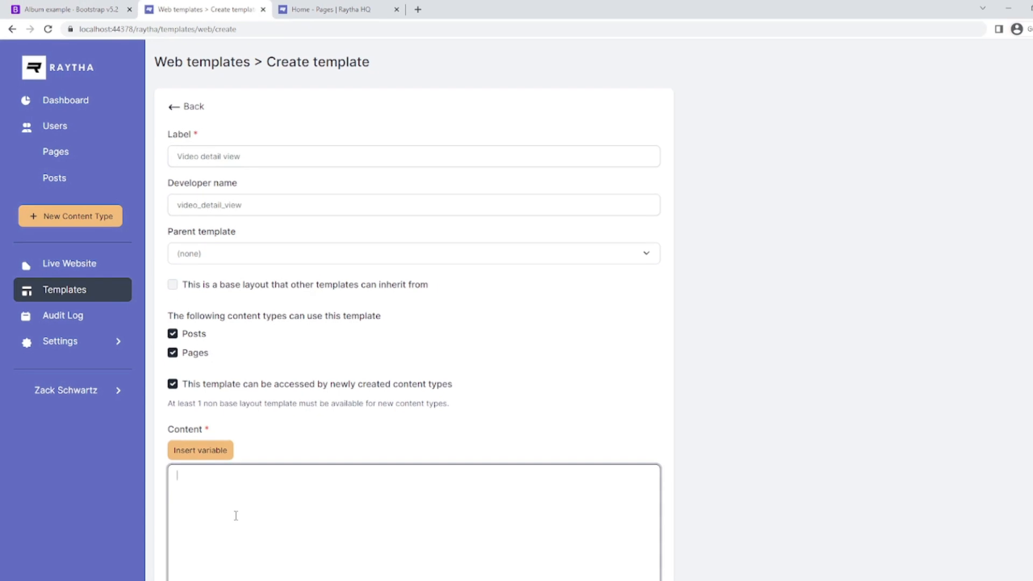
{"action": "type", "text": "<p>Hello wo"}
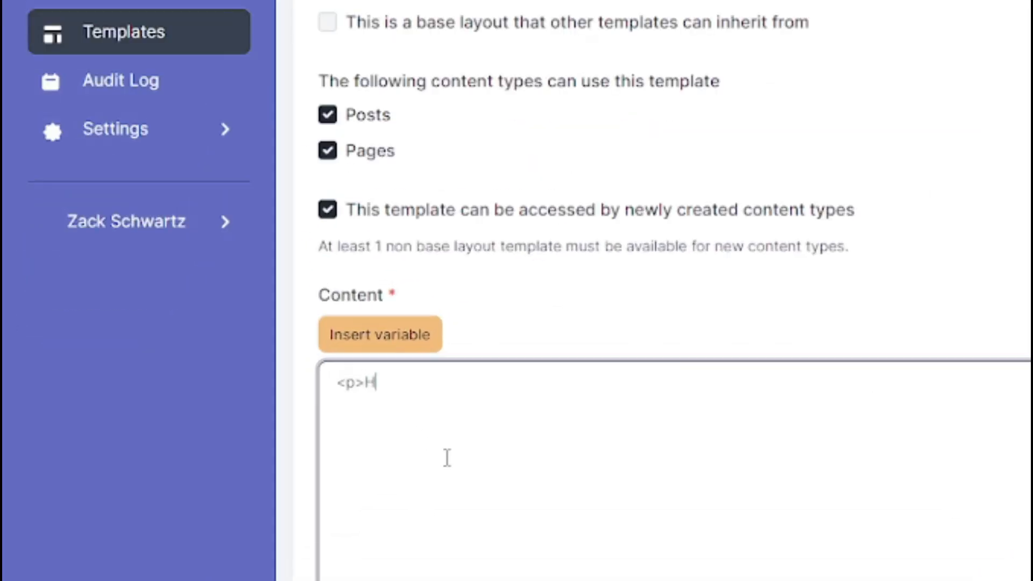
{"action": "type", "text": "rld</p>"}
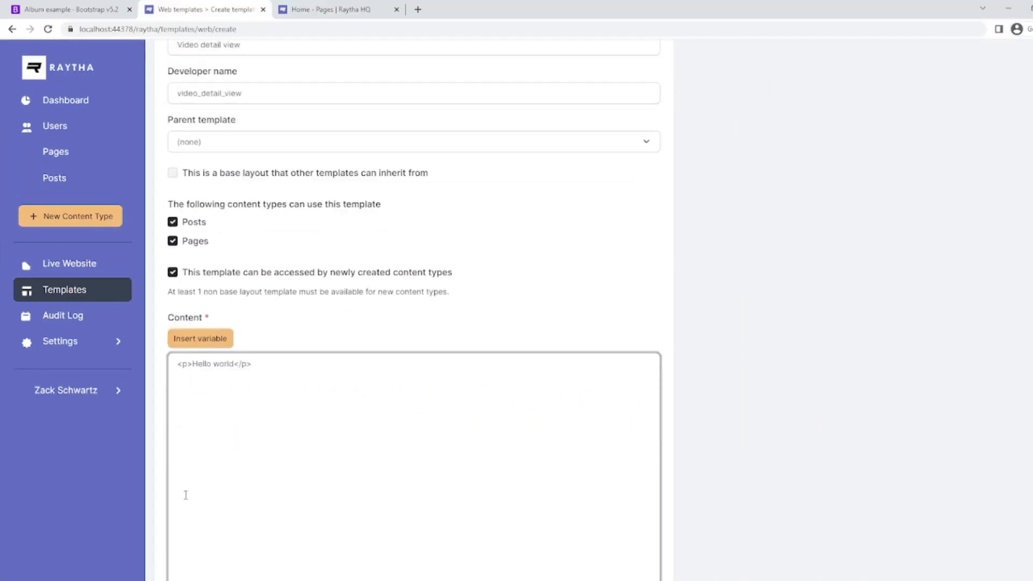
{"action": "scroll", "coordinate": [194, 485], "scroll_direction": "down", "scroll_amount": 10}
{"action": "left_click", "coordinate": [208, 433]}
{"action": "left_click", "coordinate": [54, 177]}
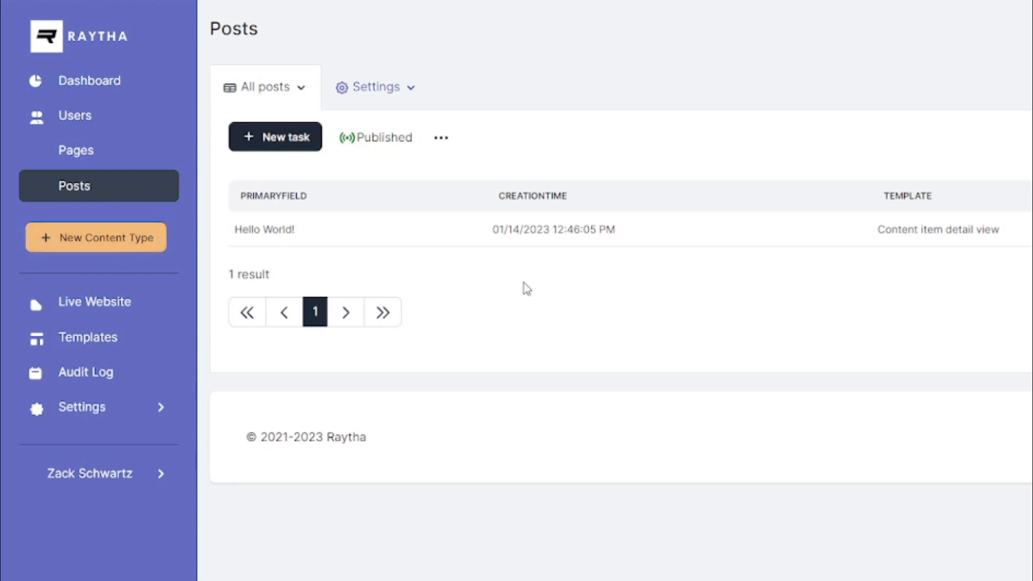
Relabel the Posts content type as Videos, with singular label Video.
{"action": "left_click", "coordinate": [397, 96]}
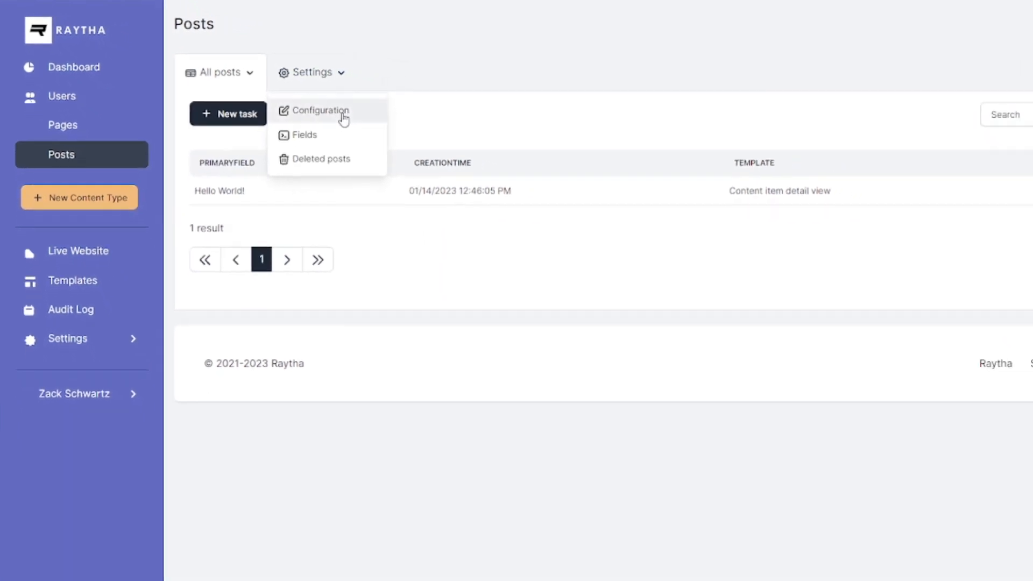
{"action": "left_click", "coordinate": [343, 116]}
{"action": "left_click_drag", "start_coordinate": [261, 155], "coordinate": [167, 153]}
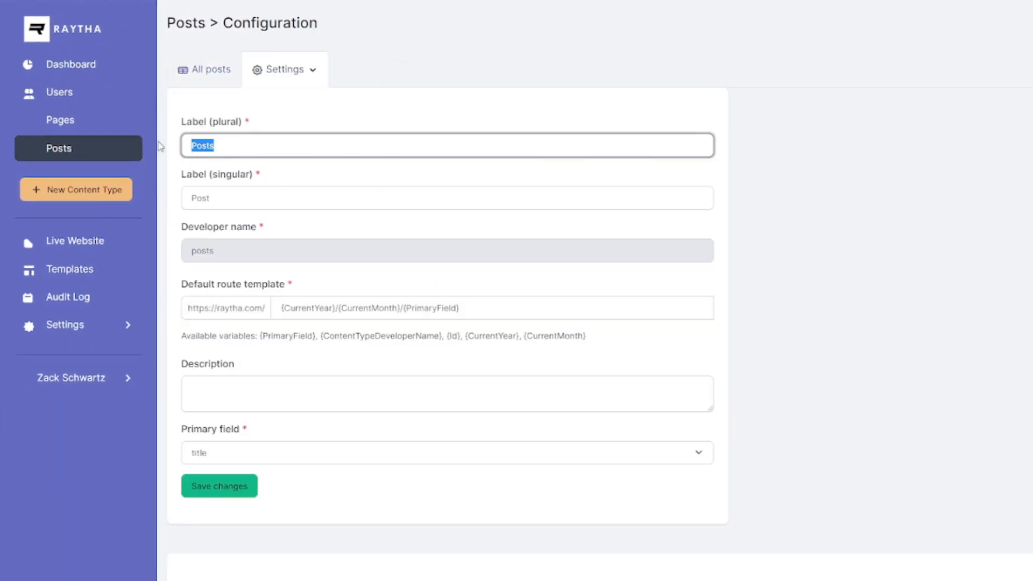
{"action": "type", "text": "Videos"}
{"action": "key", "text": "Tab"}
{"action": "type", "text": "Video"}
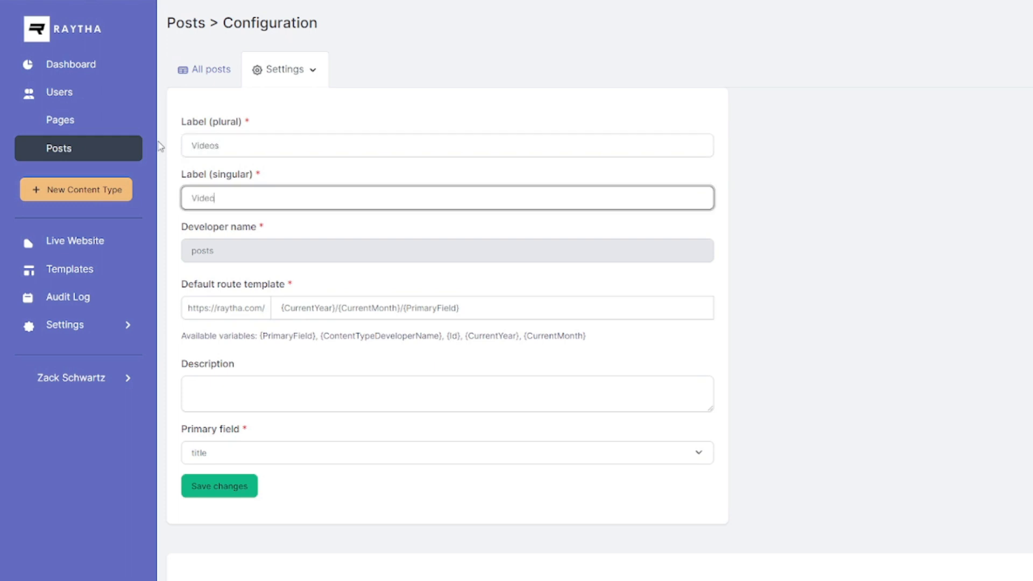
{"action": "left_click", "coordinate": [240, 487]}
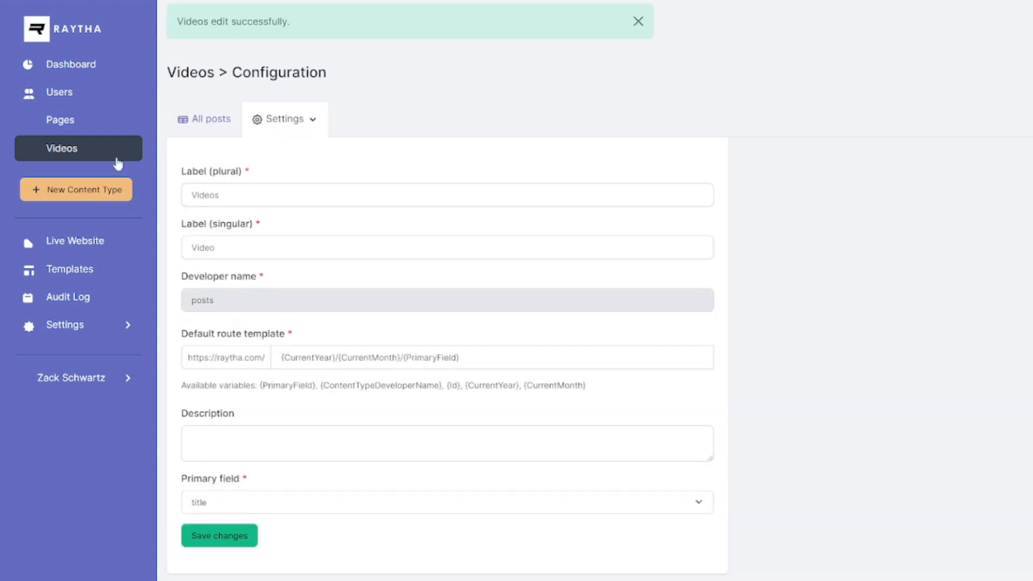
Rename the All posts view to 'All videos'.
{"action": "left_click", "coordinate": [67, 156]}
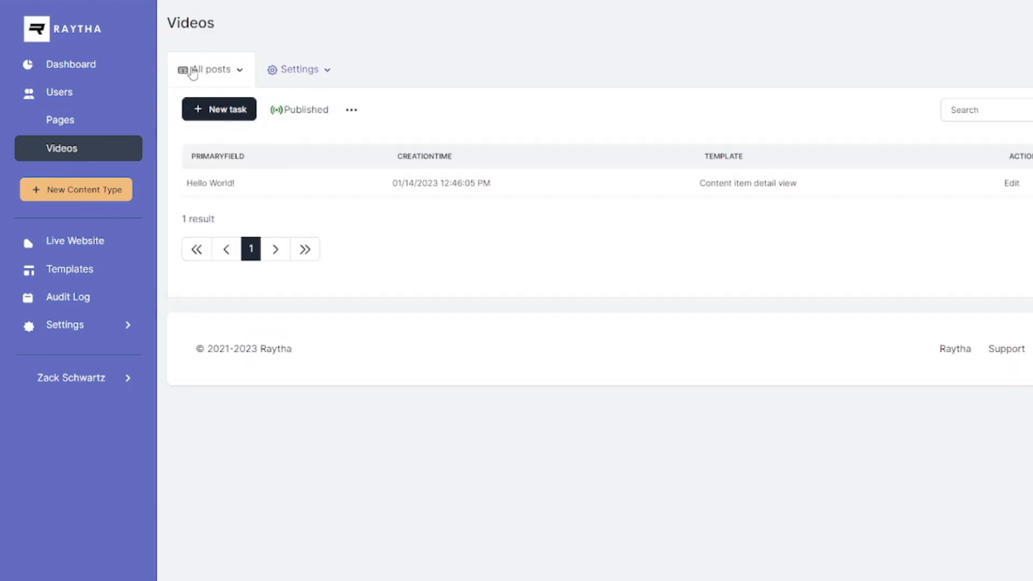
{"action": "left_click", "coordinate": [239, 80]}
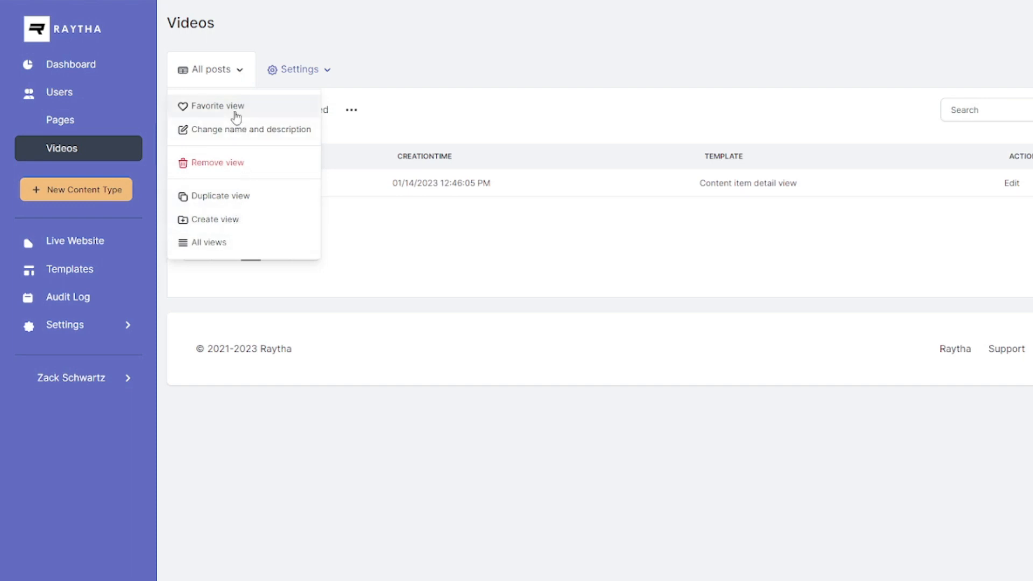
{"action": "left_click", "coordinate": [238, 132]}
{"action": "double_click", "coordinate": [212, 124]}
{"action": "key", "text": "BackSpace"}
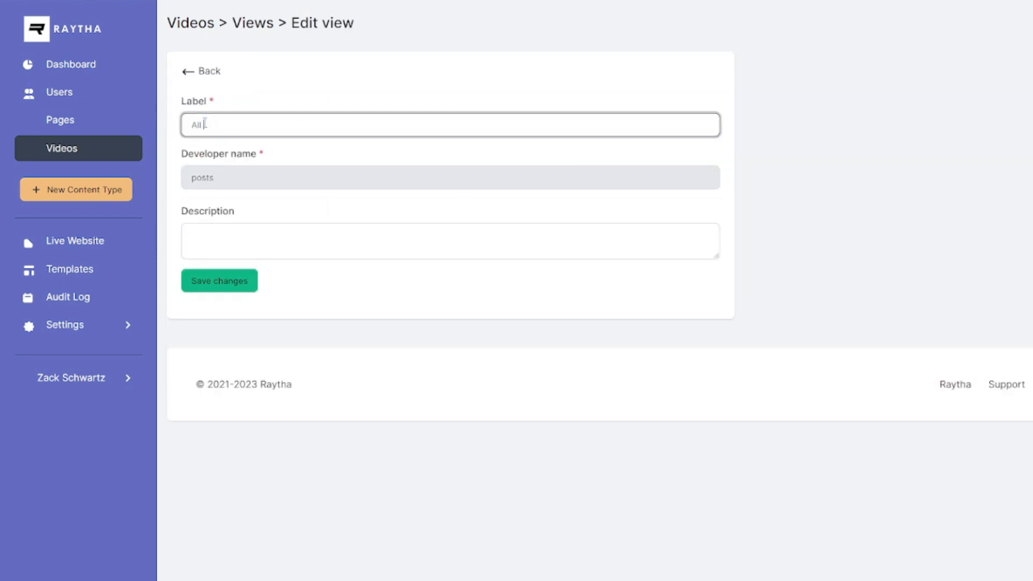
{"action": "type", "text": "videos"}
{"action": "left_click", "coordinate": [220, 281]}
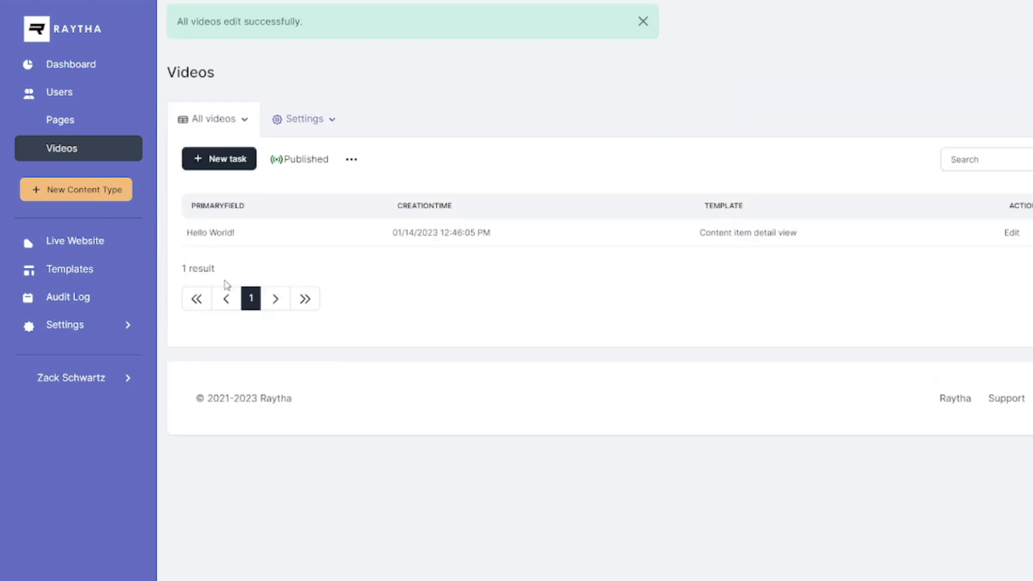
Set the All videos view's route path to 'videos' and its template to Video list view.
{"action": "left_click", "coordinate": [303, 160]}
{"action": "double_click", "coordinate": [289, 178]}
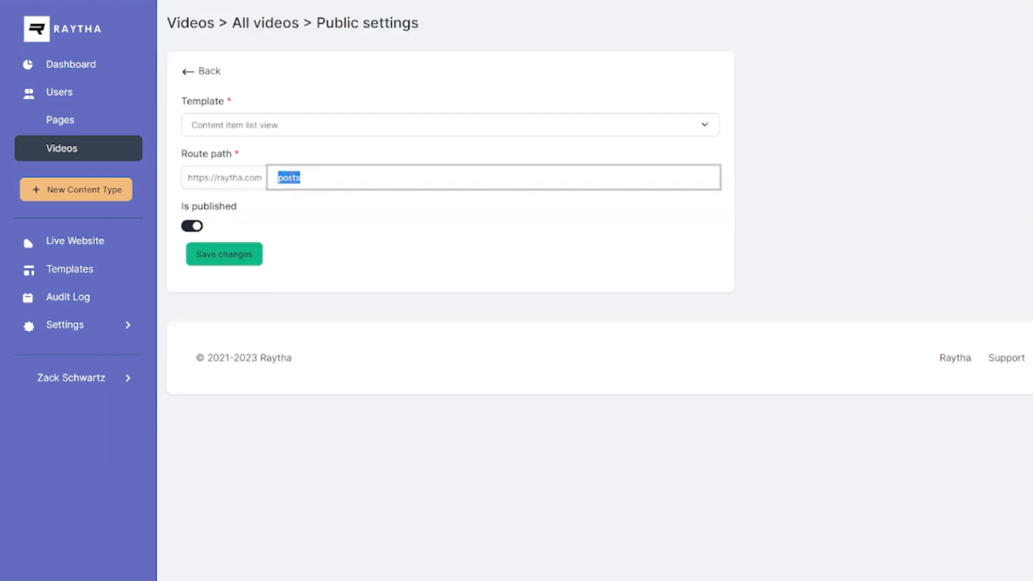
{"action": "type", "text": "videos"}
{"action": "left_click", "coordinate": [273, 130]}
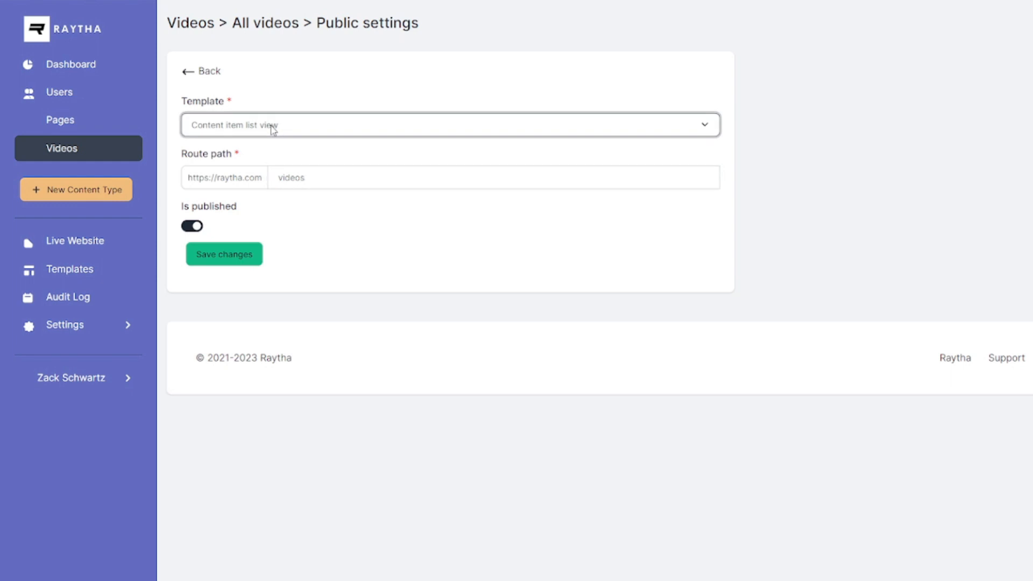
{"action": "left_click", "coordinate": [271, 201]}
{"action": "left_click", "coordinate": [226, 254]}
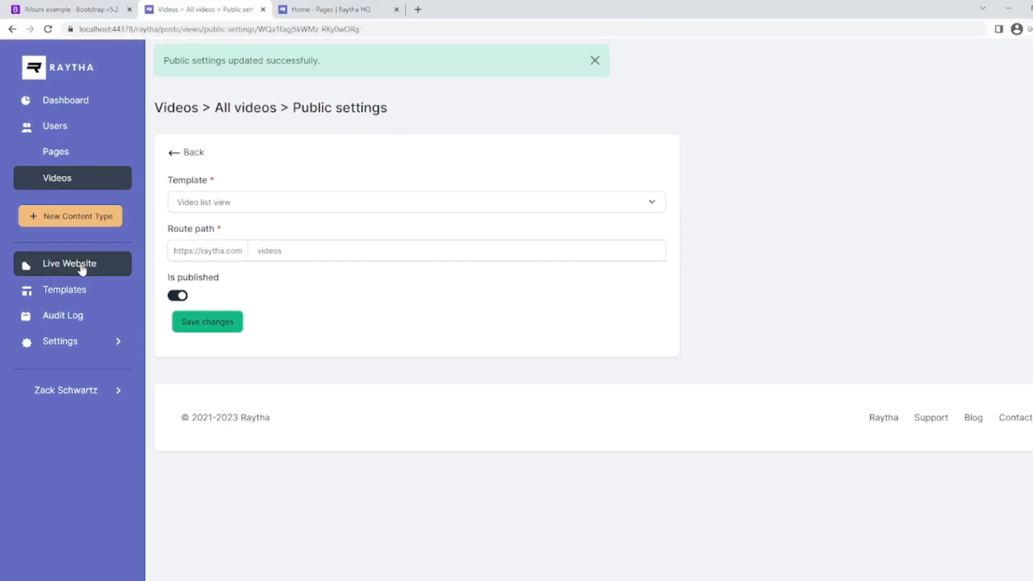
{"action": "left_click", "coordinate": [82, 269]}
{"action": "left_click", "coordinate": [172, 28]}
Append 'videos' to the live site address and load the /videos page.
{"action": "type", "text": "videos"}
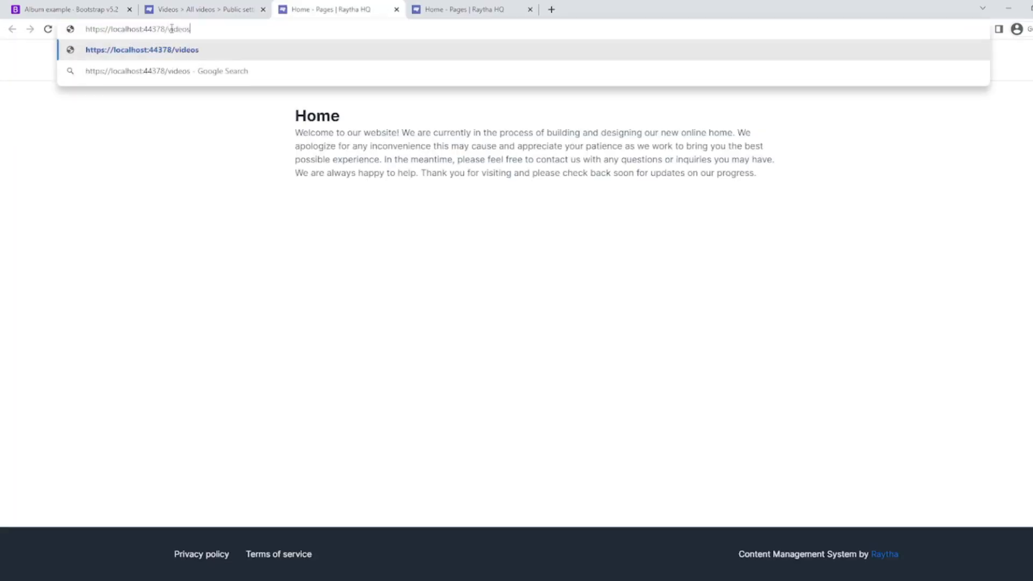
{"action": "key", "text": "Return"}
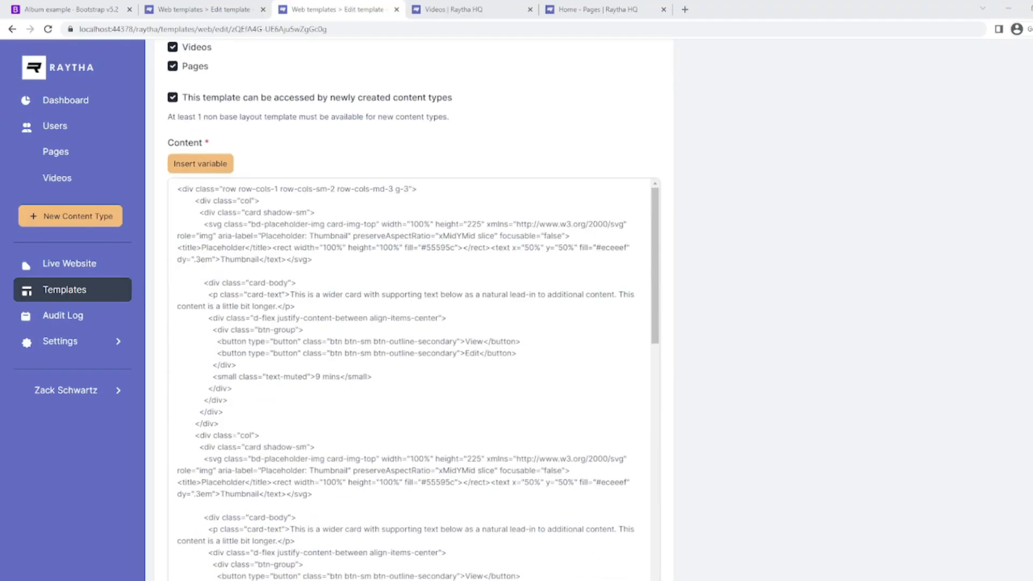
Insert the opening ud-wrapper ud-page section and container div at the top of the template content.
{"action": "scroll", "coordinate": [414, 307], "scroll_direction": "up", "scroll_amount": 3}
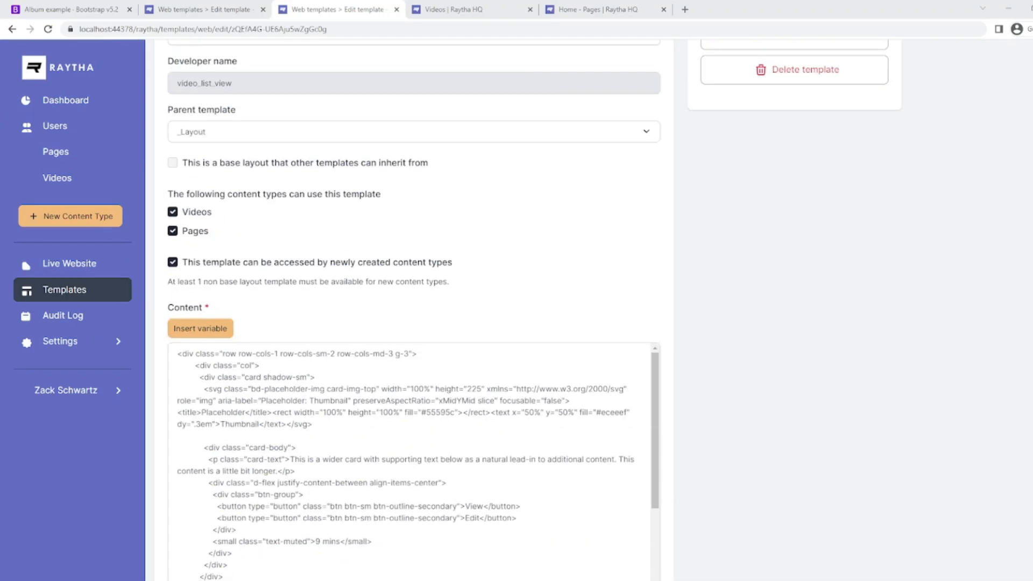
{"action": "scroll", "coordinate": [414, 463], "scroll_direction": "down", "scroll_amount": 2}
{"action": "scroll", "coordinate": [414, 463], "scroll_direction": "up", "scroll_amount": 2}
{"action": "scroll", "coordinate": [678, 323], "scroll_direction": "down", "scroll_amount": 2}
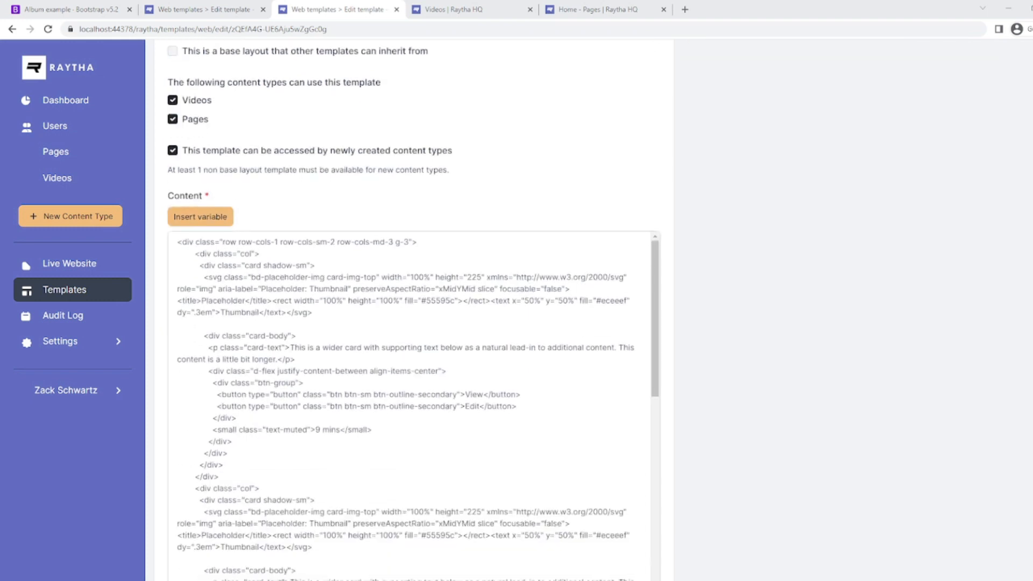
{"action": "left_click", "coordinate": [199, 245]}
{"action": "key", "text": "Return"}
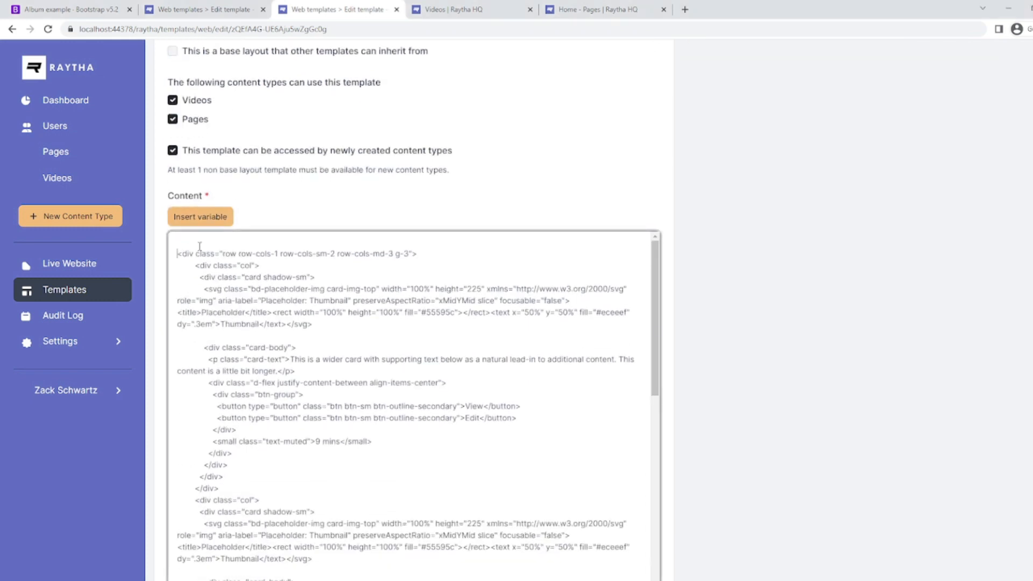
{"action": "type", "text": "<section class=\"ud-wrapper ud-page\">   <div class=\"container\">"}
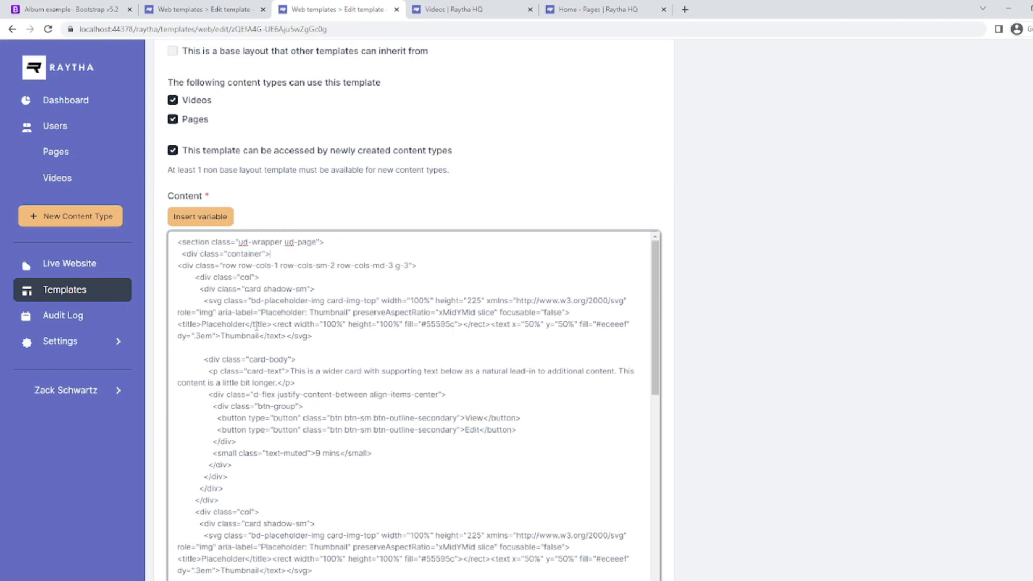
Add the closing </section> tag at the bottom, publish, and reload the live videos page.
{"action": "left_click_drag", "start_coordinate": [284, 255], "coordinate": [205, 242]}
{"action": "scroll", "coordinate": [236, 363], "scroll_direction": "down", "scroll_amount": 11}
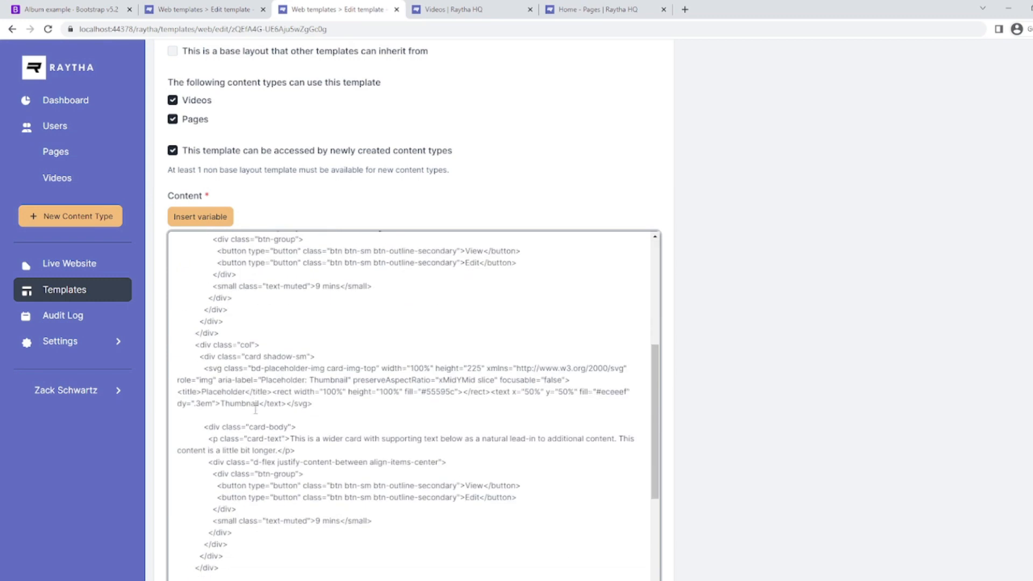
{"action": "scroll", "coordinate": [266, 404], "scroll_direction": "down", "scroll_amount": 10}
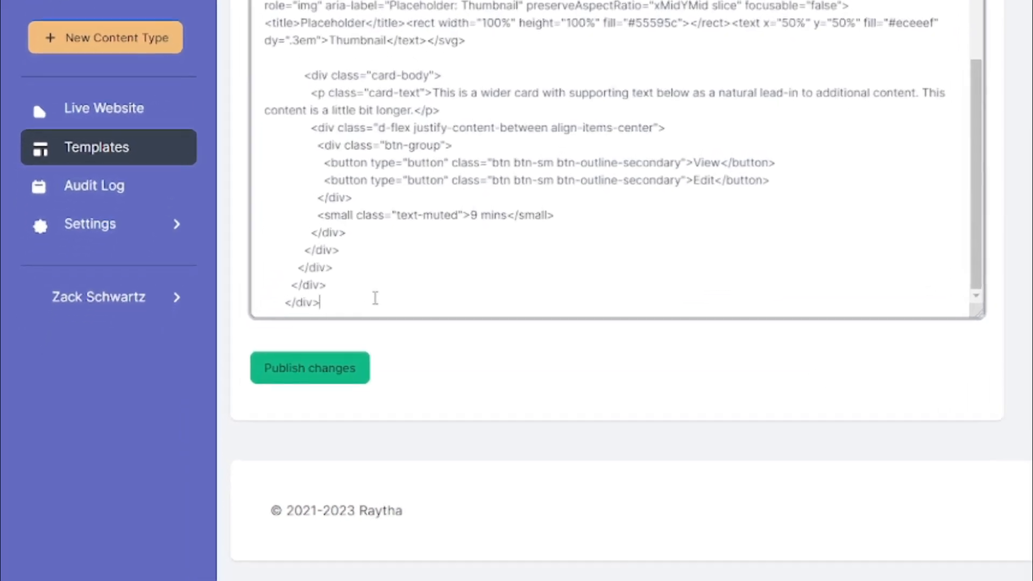
{"action": "type", "text": ">"}
{"action": "key", "text": "Return"}
{"action": "type", "text": "</section>"}
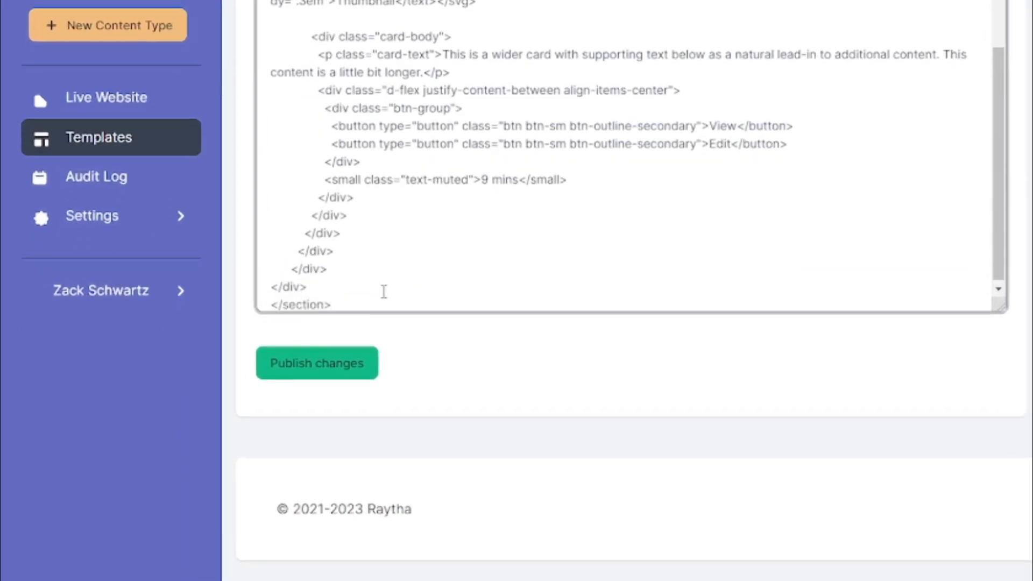
{"action": "left_click", "coordinate": [351, 380]}
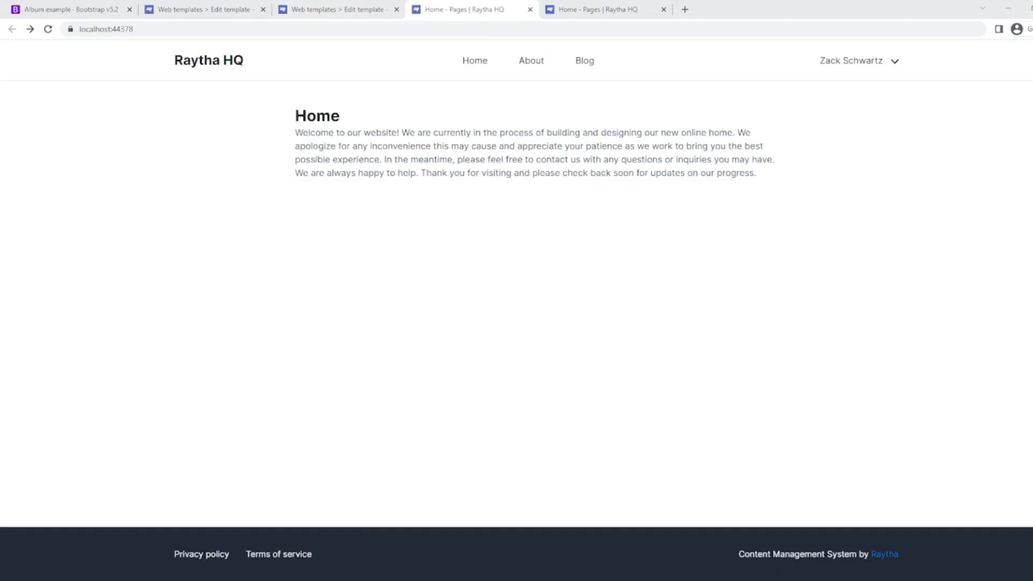
{"action": "left_click", "coordinate": [585, 60]}
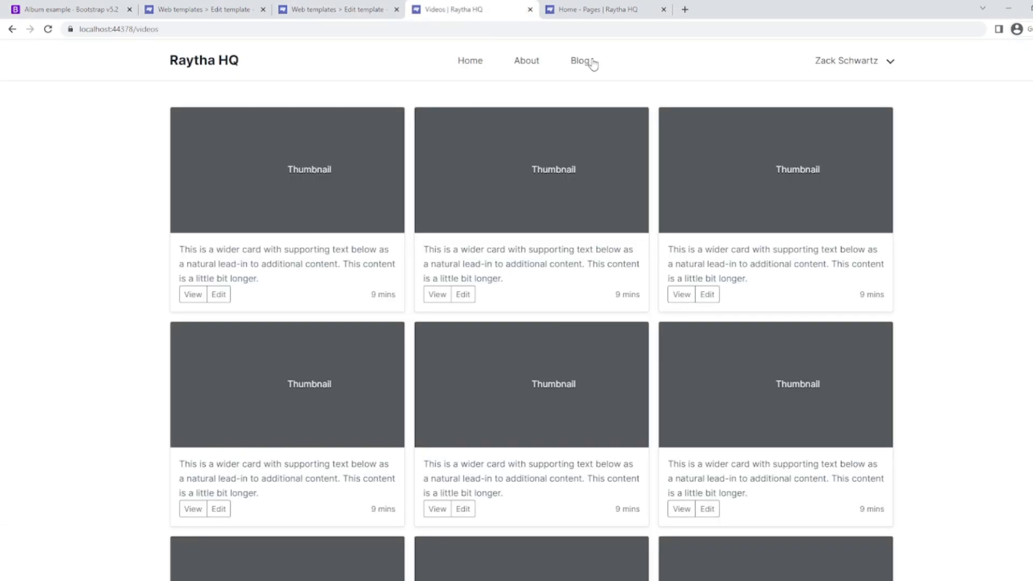
Scroll through the Hello World detail page's duration and creator card, then go back to Videos.
{"action": "scroll", "coordinate": [625, 343], "scroll_direction": "down", "scroll_amount": 2}
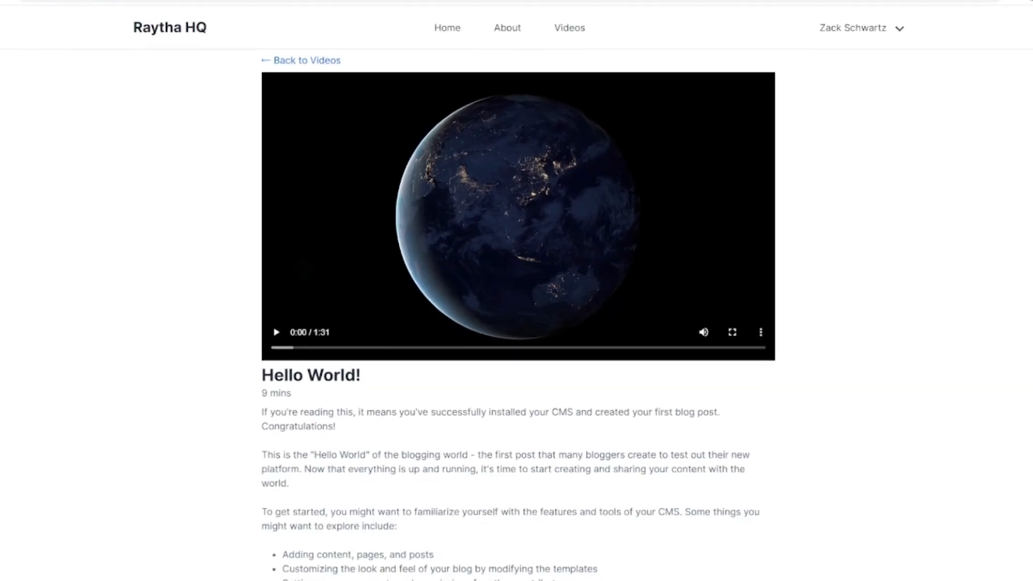
{"action": "scroll", "coordinate": [516, 323], "scroll_direction": "down", "scroll_amount": 5}
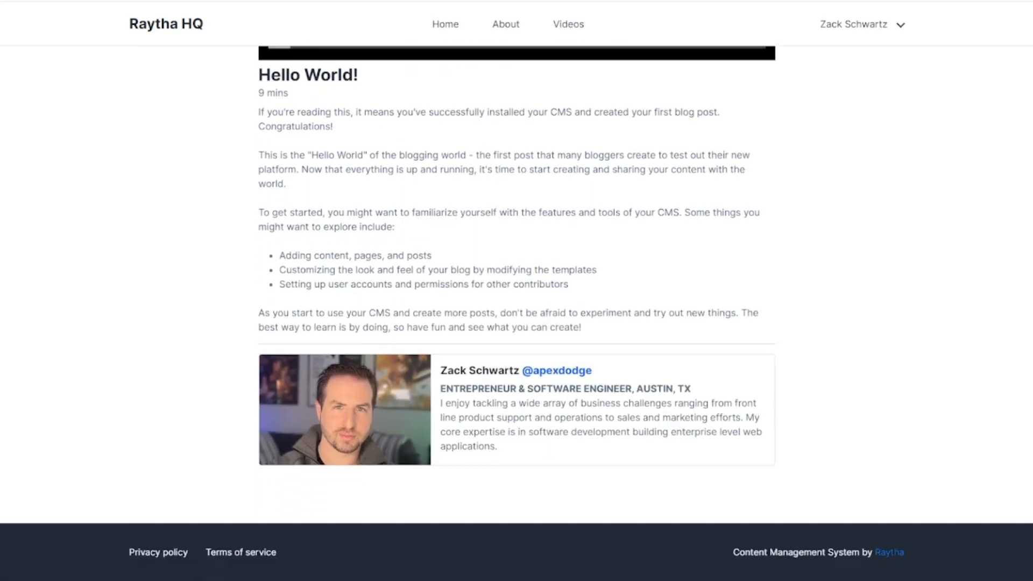
{"action": "scroll", "coordinate": [517, 322], "scroll_direction": "up", "scroll_amount": 6}
{"action": "scroll", "coordinate": [517, 312], "scroll_direction": "down", "scroll_amount": 1}
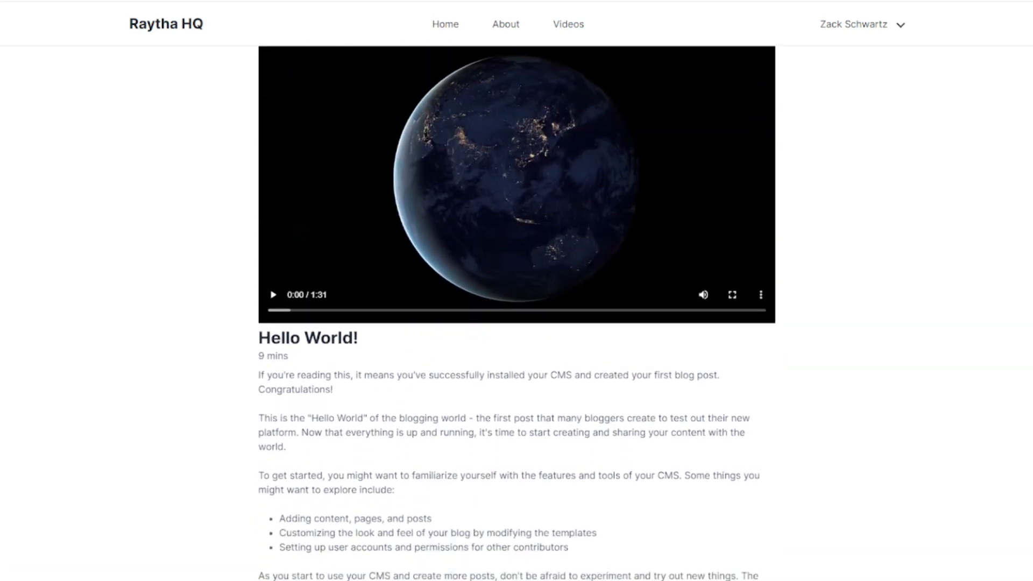
{"action": "scroll", "coordinate": [516, 312], "scroll_direction": "up", "scroll_amount": 1}
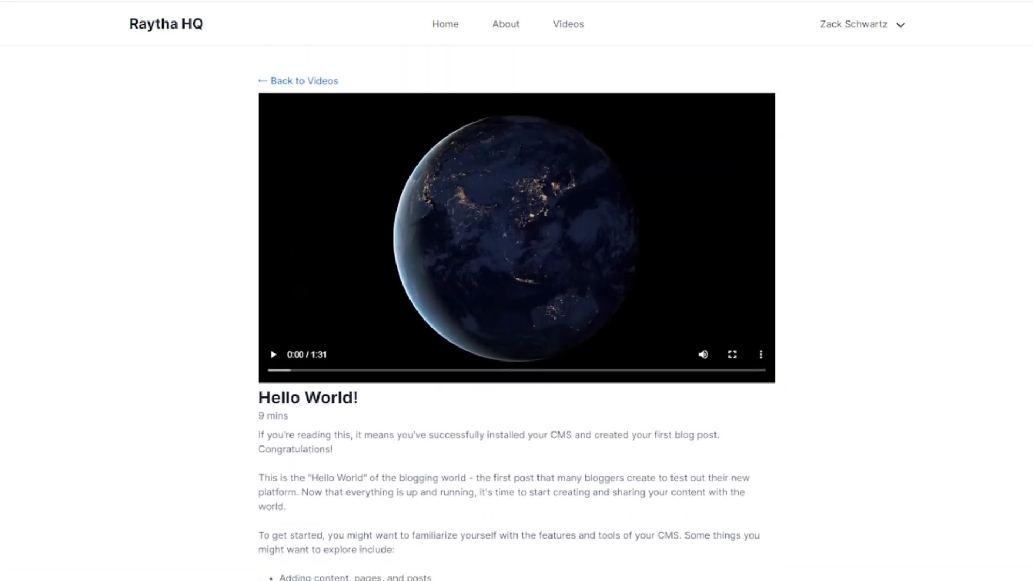
{"action": "scroll", "coordinate": [517, 312], "scroll_direction": "down", "scroll_amount": 2}
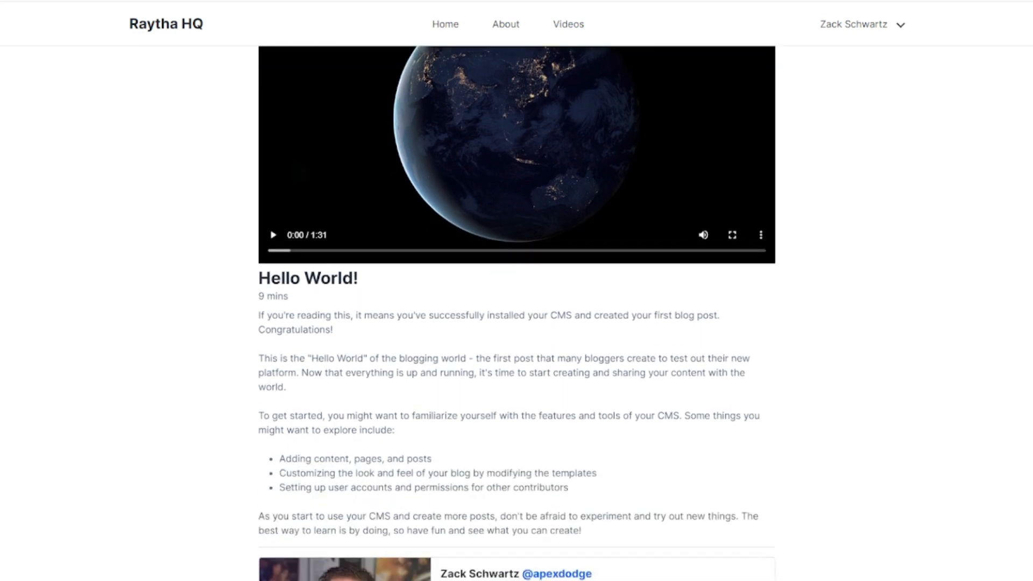
{"action": "left_click_drag", "start_coordinate": [289, 297], "coordinate": [255, 301]}
{"action": "scroll", "coordinate": [256, 303], "scroll_direction": "down", "scroll_amount": 1}
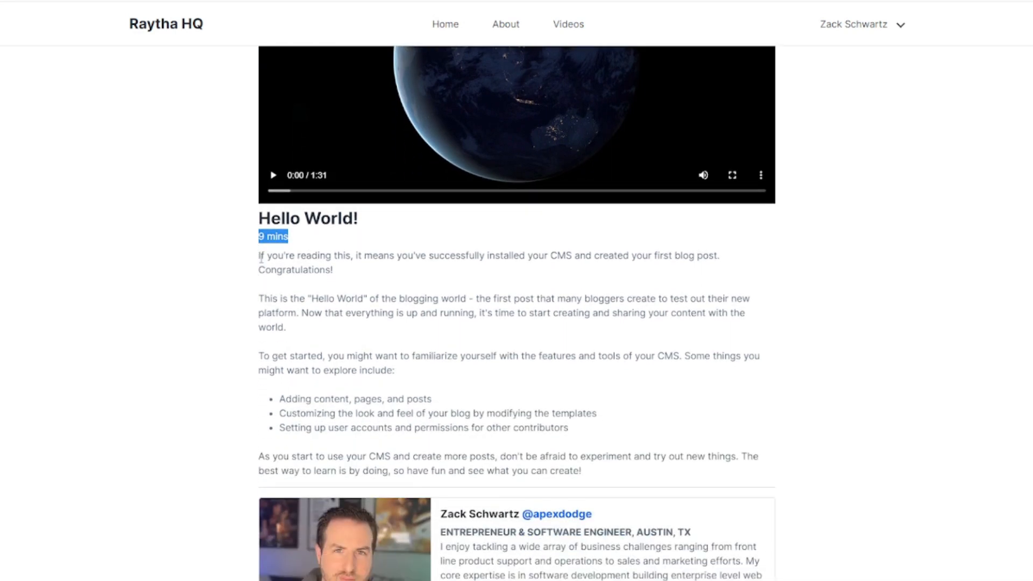
{"action": "left_click_drag", "start_coordinate": [260, 255], "coordinate": [611, 476]}
{"action": "scroll", "coordinate": [610, 476], "scroll_direction": "down", "scroll_amount": 3}
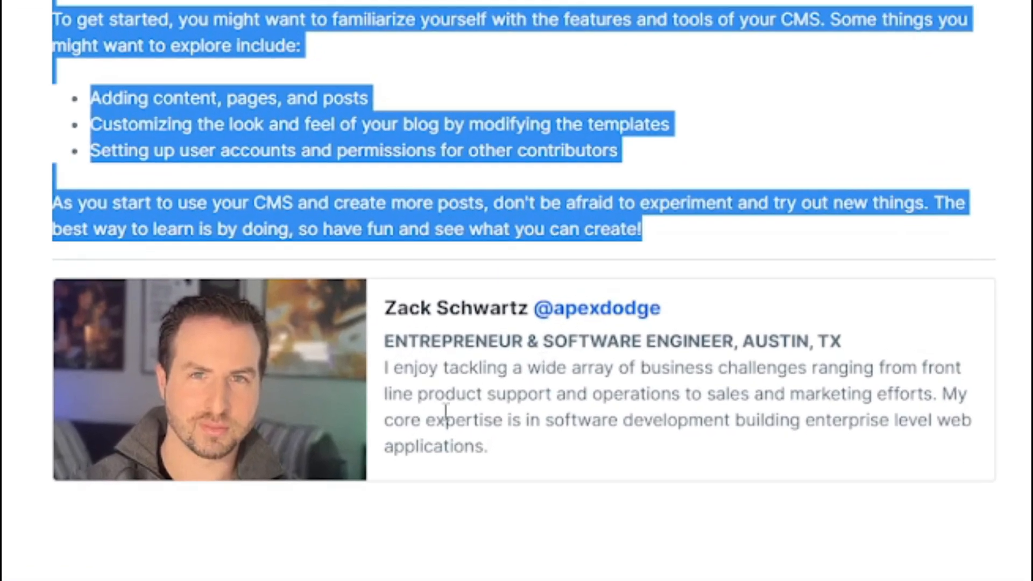
{"action": "scroll", "coordinate": [449, 434], "scroll_direction": "up", "scroll_amount": 6}
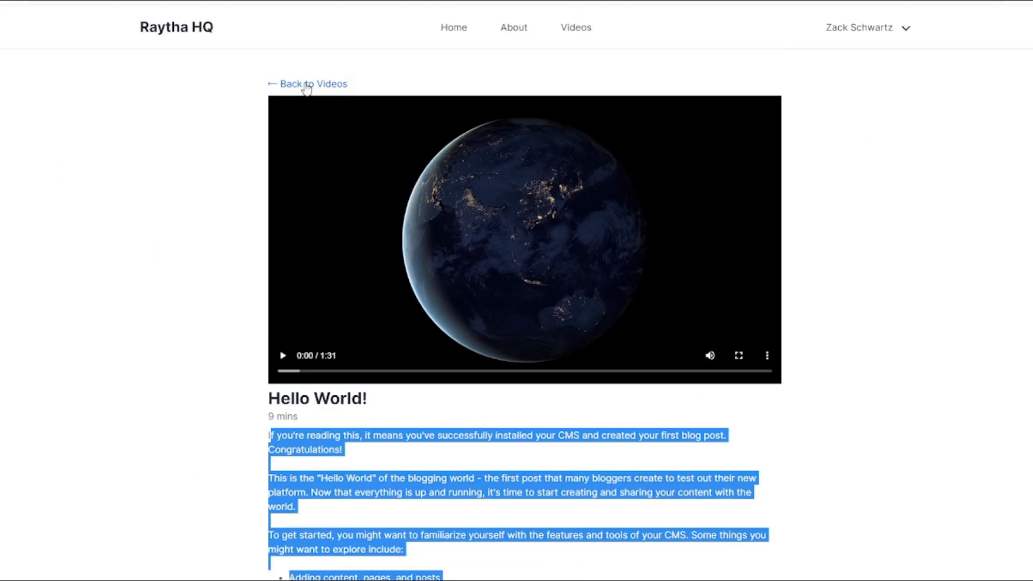
{"action": "left_click", "coordinate": [306, 84]}
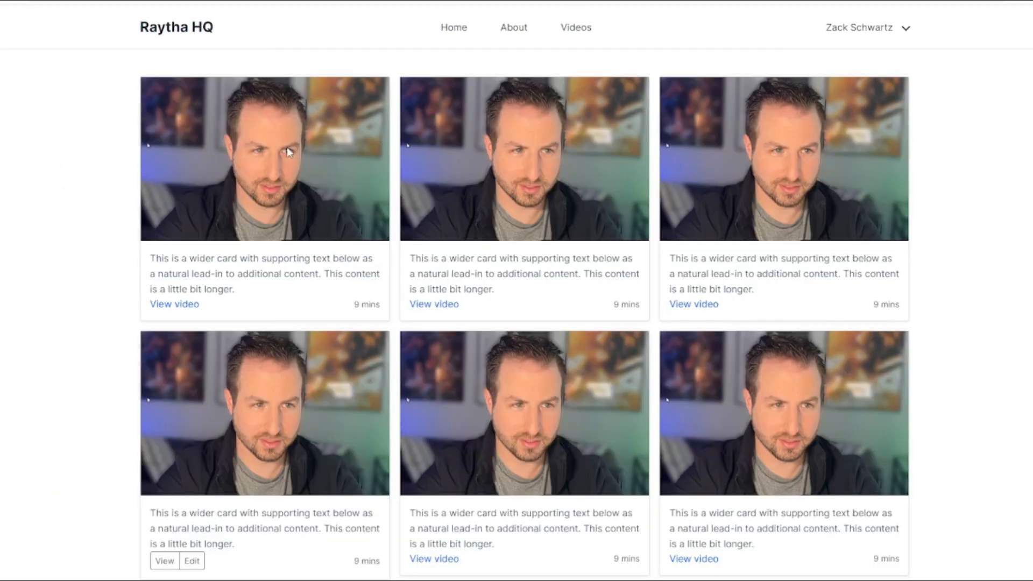
Open another video's detail page, review it, and return to the video grid.
{"action": "left_click", "coordinate": [175, 310]}
{"action": "scroll", "coordinate": [334, 314], "scroll_direction": "down", "scroll_amount": 3}
{"action": "scroll", "coordinate": [334, 314], "scroll_direction": "down", "scroll_amount": 3}
{"action": "scroll", "coordinate": [335, 312], "scroll_direction": "up", "scroll_amount": 5}
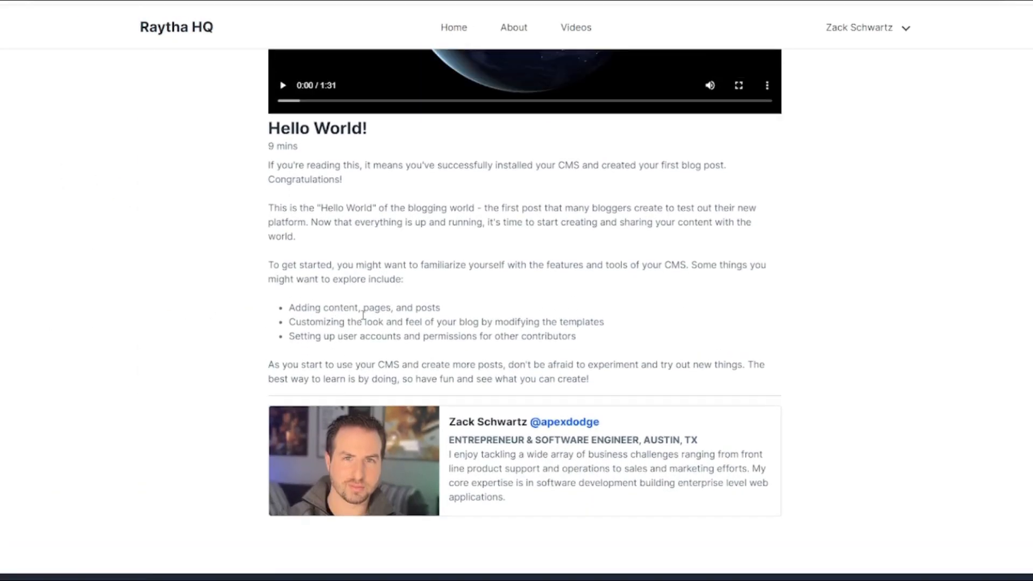
{"action": "scroll", "coordinate": [360, 311], "scroll_direction": "down", "scroll_amount": 2}
{"action": "scroll", "coordinate": [371, 315], "scroll_direction": "down", "scroll_amount": 3}
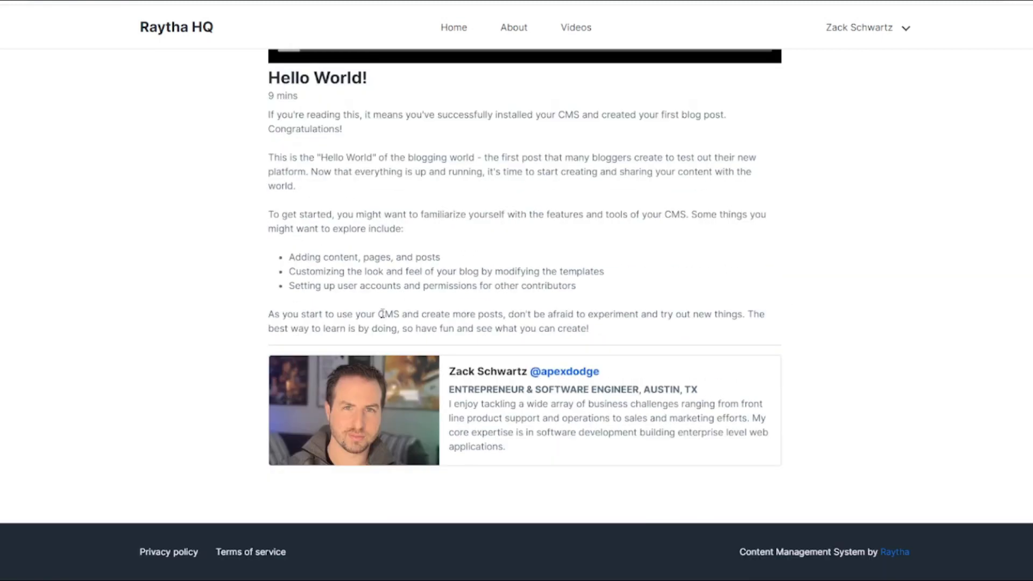
{"action": "scroll", "coordinate": [412, 322], "scroll_direction": "up", "scroll_amount": 6}
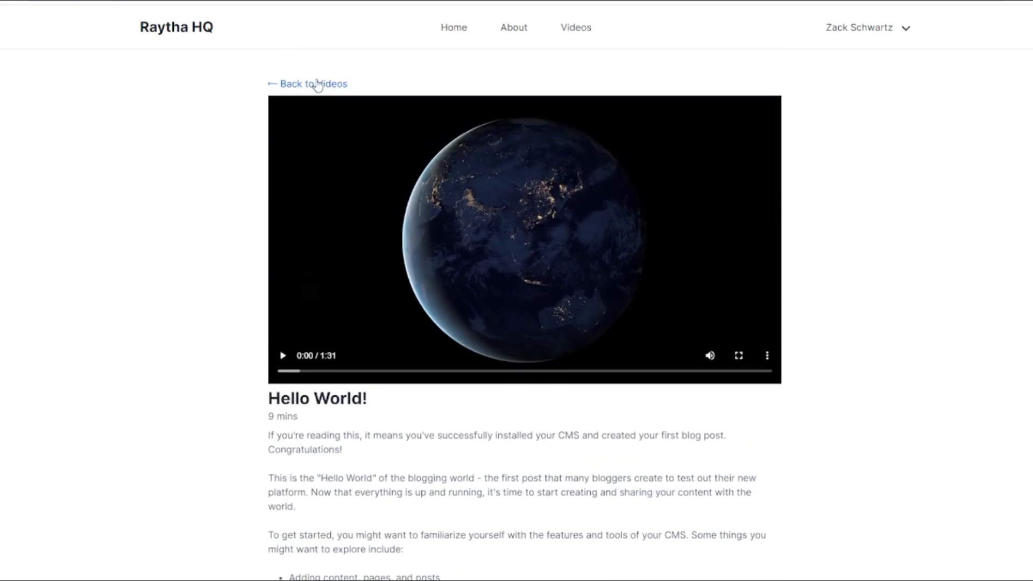
{"action": "left_click", "coordinate": [317, 85]}
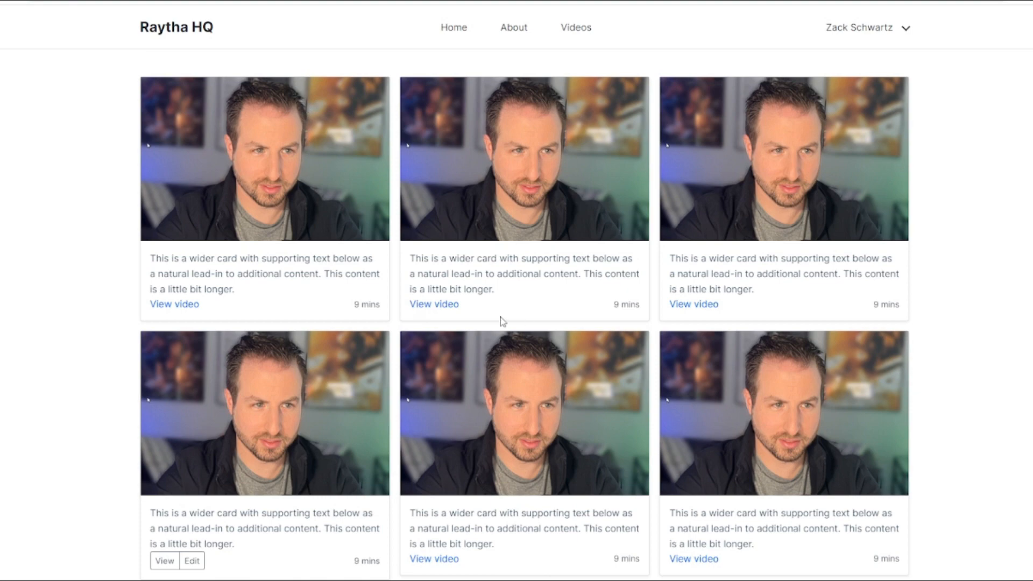
Review the first video's detail page again, then return to the list of videos.
{"action": "left_click", "coordinate": [184, 305]}
{"action": "scroll", "coordinate": [206, 312], "scroll_direction": "down", "scroll_amount": 2}
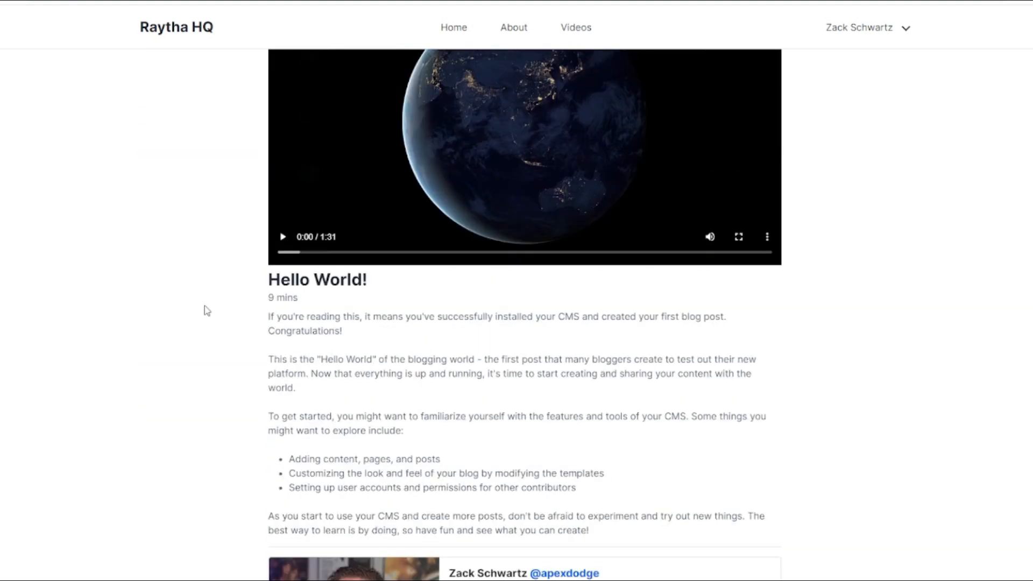
{"action": "scroll", "coordinate": [204, 306], "scroll_direction": "up", "scroll_amount": 2}
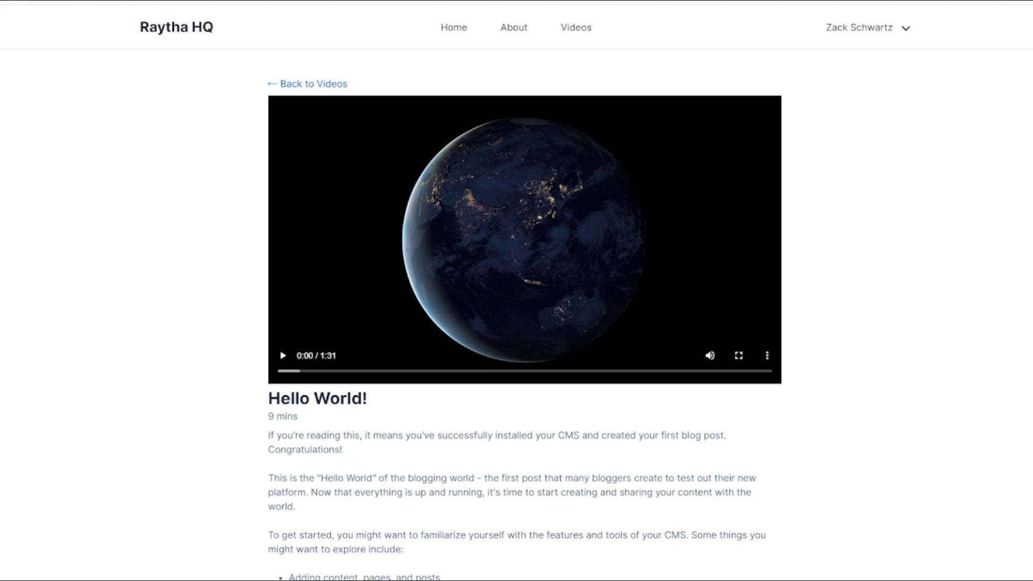
{"action": "scroll", "coordinate": [524, 313], "scroll_direction": "down", "scroll_amount": 1}
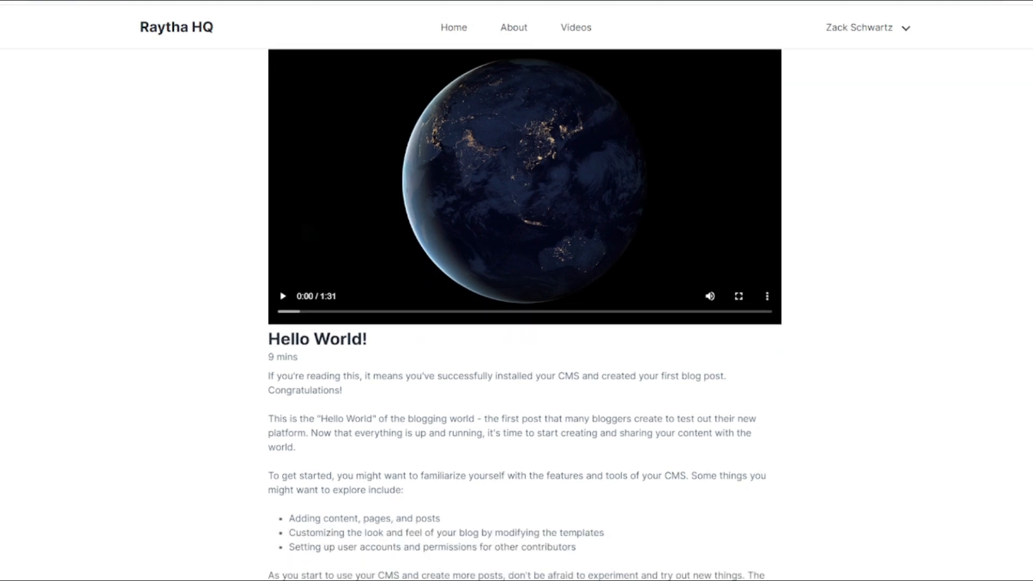
{"action": "scroll", "coordinate": [524, 312], "scroll_direction": "up", "scroll_amount": 1}
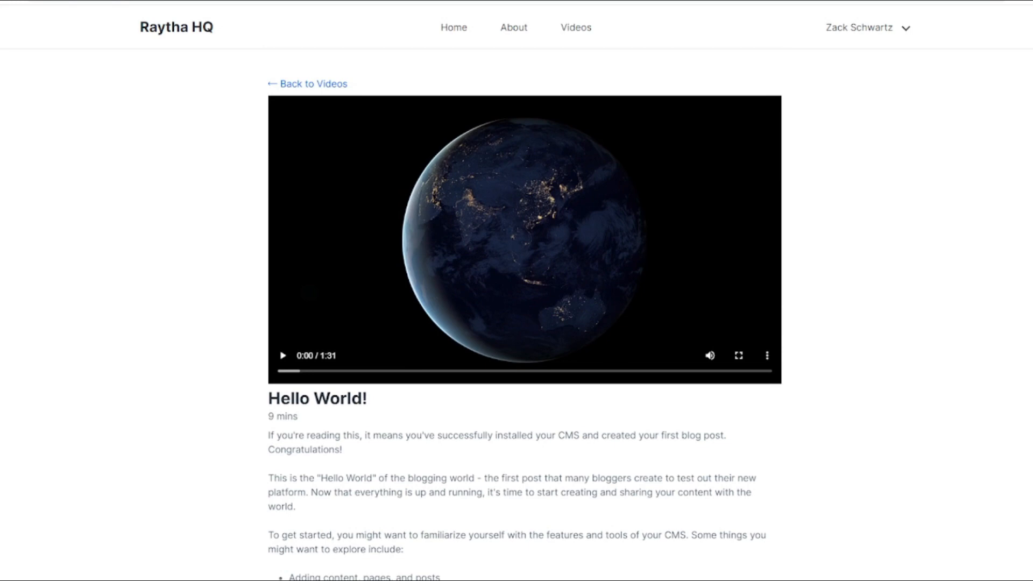
{"action": "left_click_drag", "start_coordinate": [269, 416], "coordinate": [297, 416]}
{"action": "scroll", "coordinate": [291, 403], "scroll_direction": "down", "scroll_amount": 5}
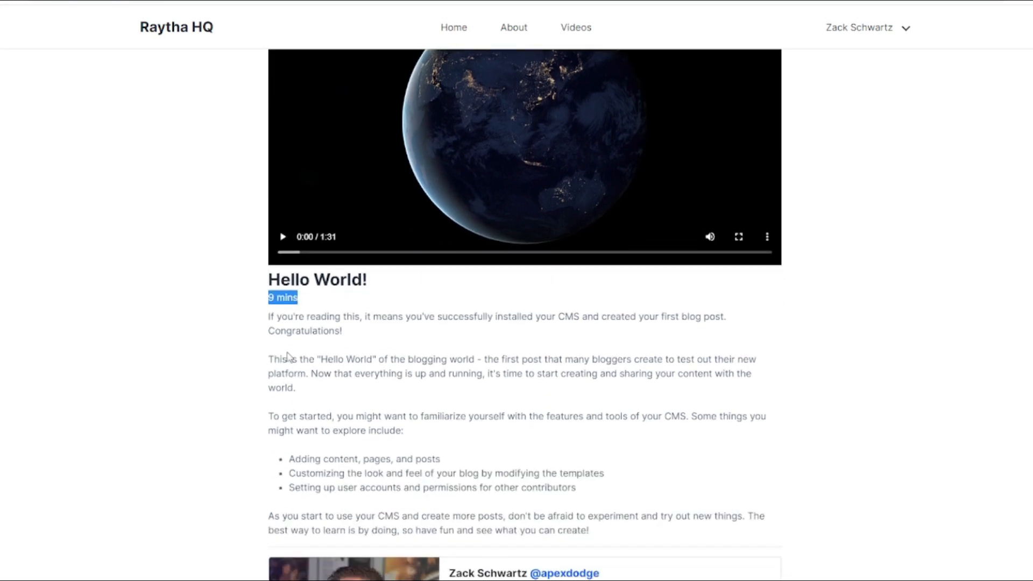
{"action": "scroll", "coordinate": [294, 398], "scroll_direction": "up", "scroll_amount": 1}
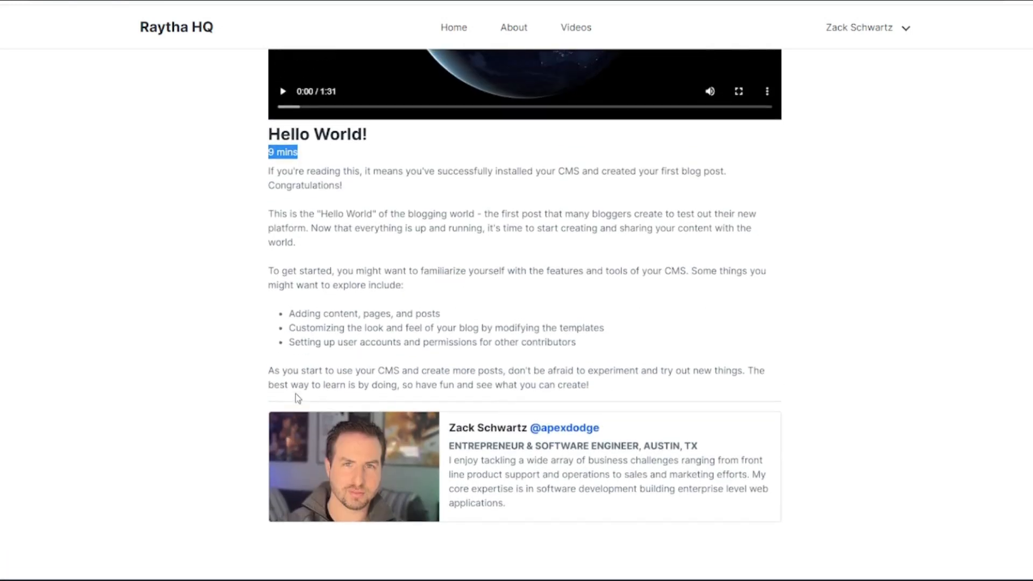
{"action": "scroll", "coordinate": [402, 434], "scroll_direction": "up", "scroll_amount": 3}
{"action": "scroll", "coordinate": [321, 90], "scroll_direction": "up", "scroll_amount": 1}
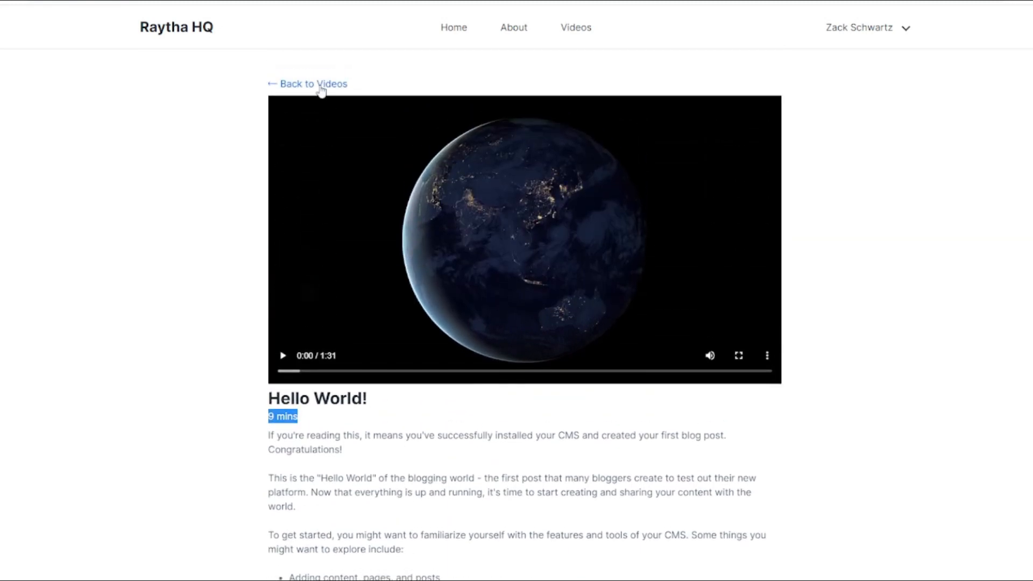
{"action": "left_click", "coordinate": [319, 87]}
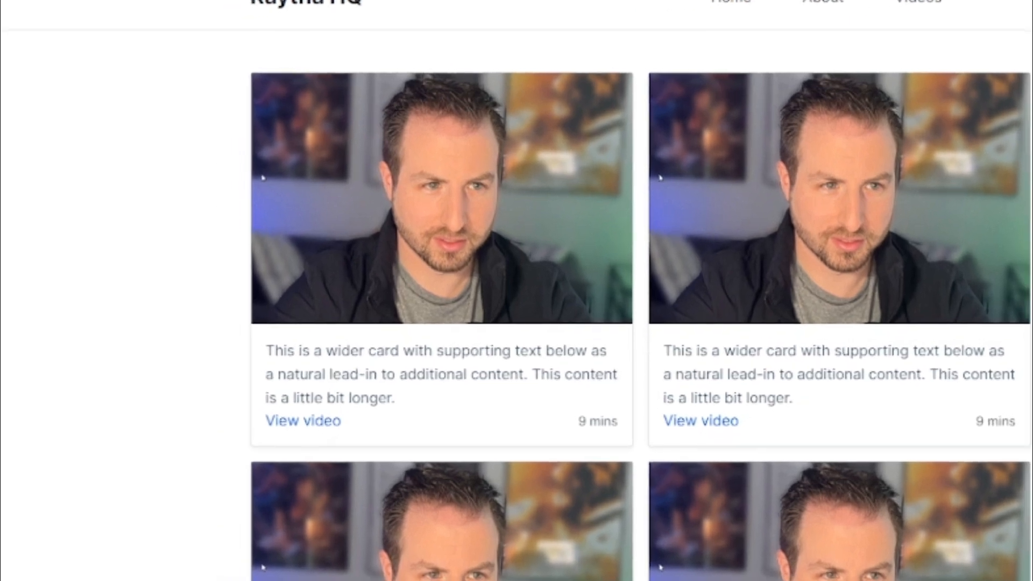
Highlight the first card's placeholder description and its 9 mins duration.
{"action": "left_click_drag", "start_coordinate": [258, 322], "coordinate": [312, 351]}
{"action": "left_click", "coordinate": [331, 292]}
{"action": "left_click_drag", "start_coordinate": [575, 420], "coordinate": [616, 421]}
{"action": "left_click", "coordinate": [611, 431]}
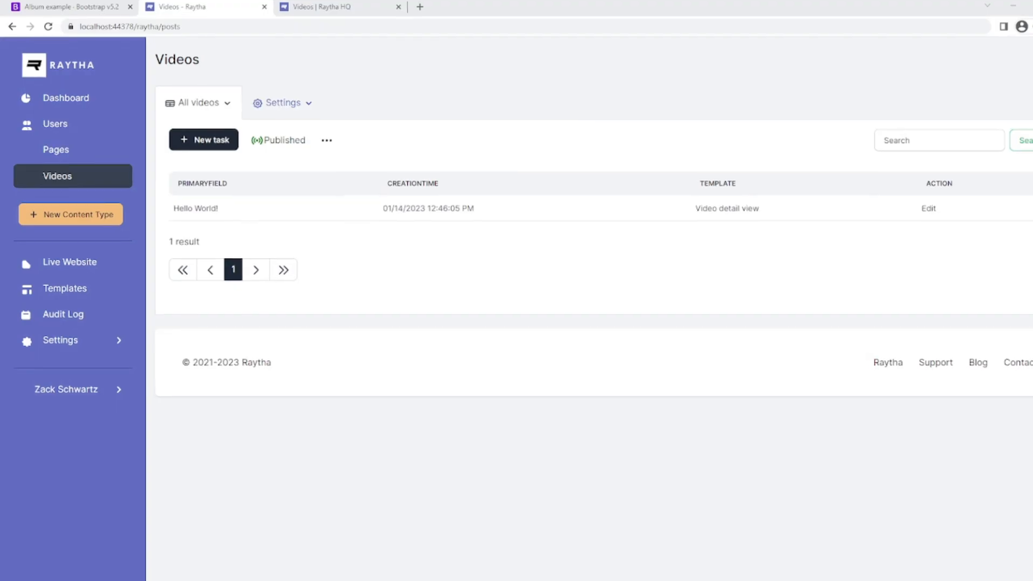
Add a Duration number field to the Videos content type.
{"action": "left_click", "coordinate": [282, 97]}
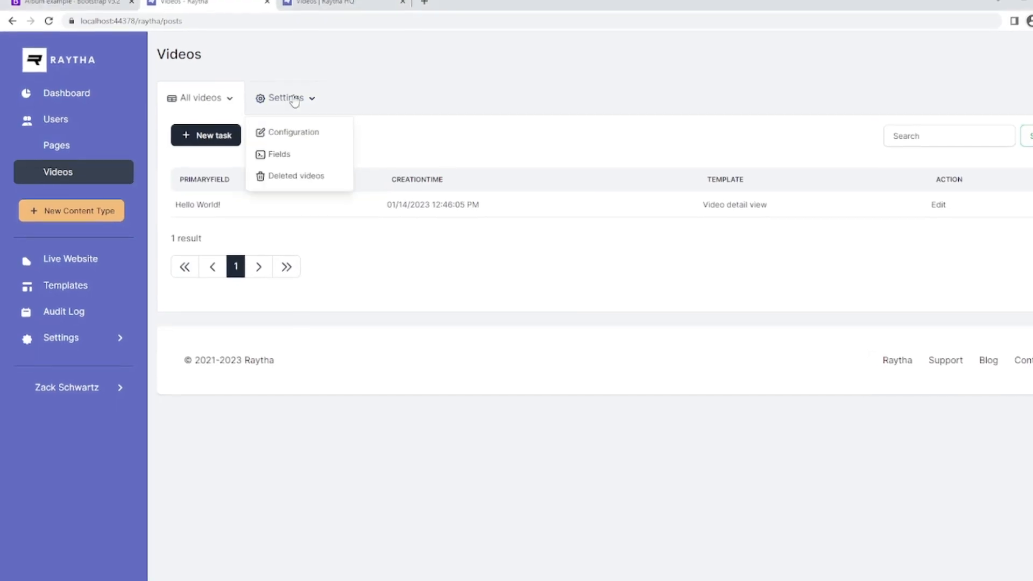
{"action": "left_click", "coordinate": [302, 152]}
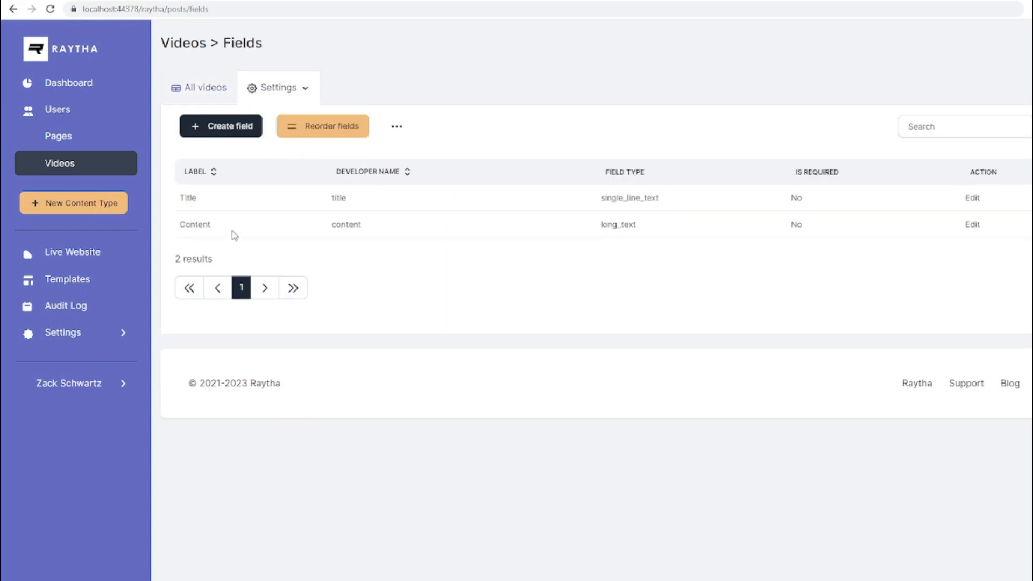
{"action": "left_click", "coordinate": [230, 128]}
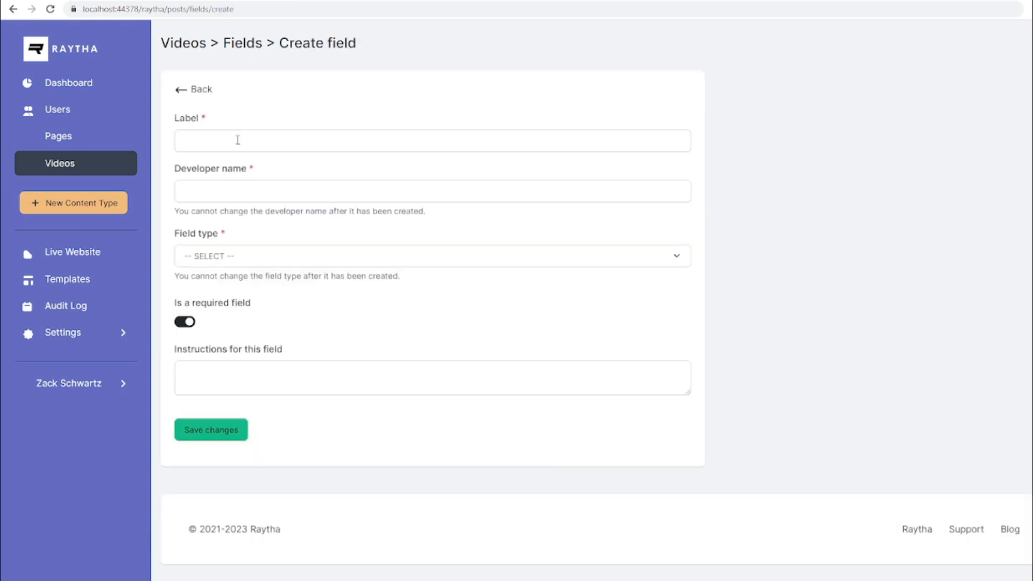
{"action": "left_click", "coordinate": [238, 140]}
{"action": "type", "text": "Duration f"}
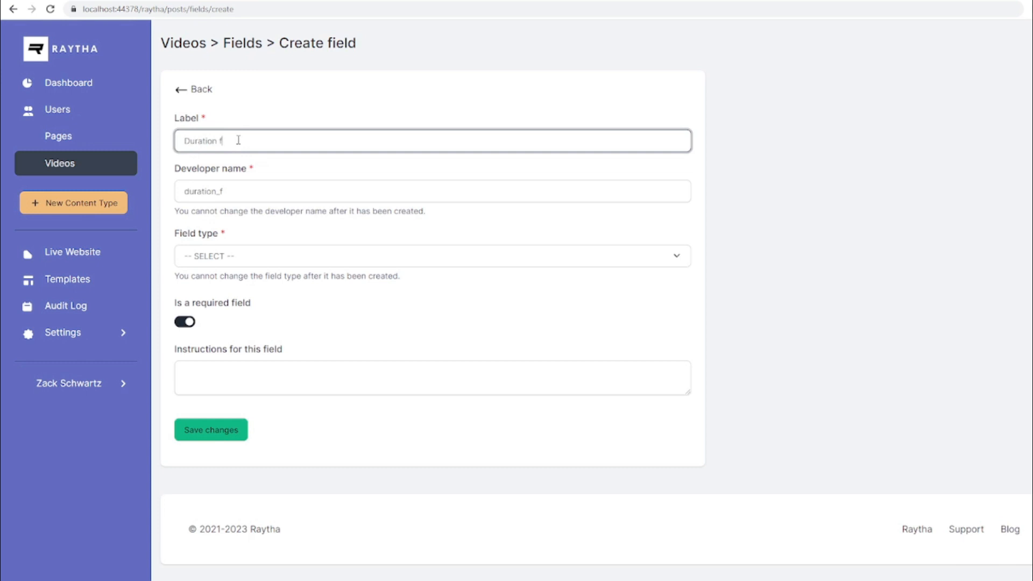
{"action": "key", "text": "BackSpace"}
{"action": "left_click", "coordinate": [273, 263]}
{"action": "left_click", "coordinate": [281, 360]}
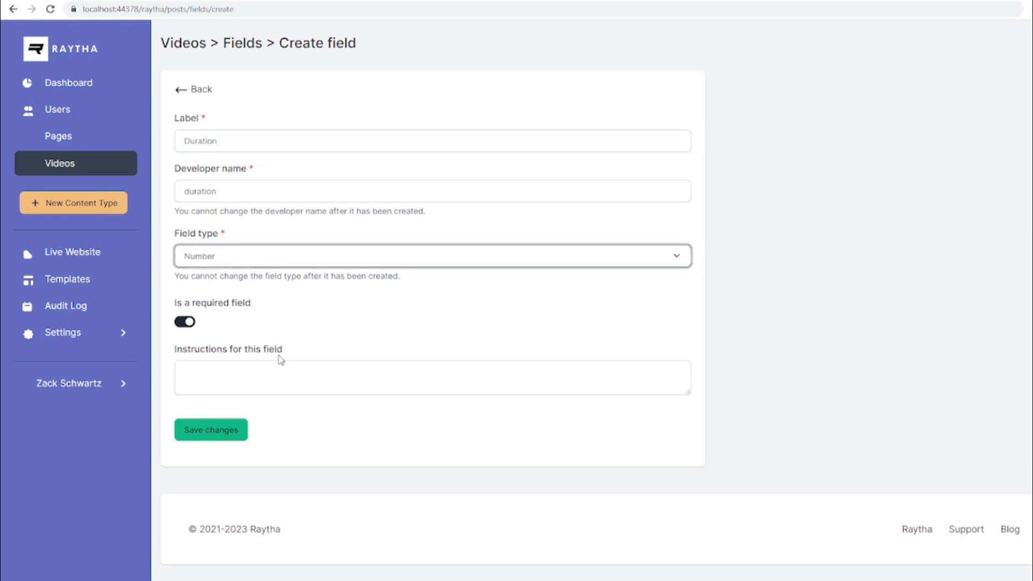
{"action": "left_click", "coordinate": [218, 431]}
Add a Thumbnail attachment field.
{"action": "left_click", "coordinate": [219, 173]}
{"action": "type", "text": "Thumbnail"}
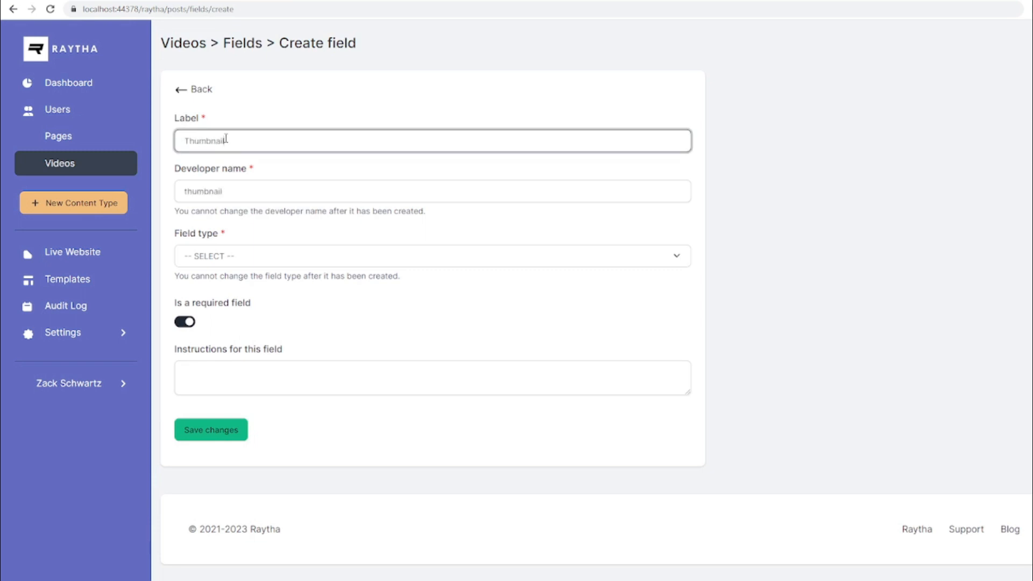
{"action": "left_click", "coordinate": [227, 266]}
{"action": "left_click", "coordinate": [244, 371]}
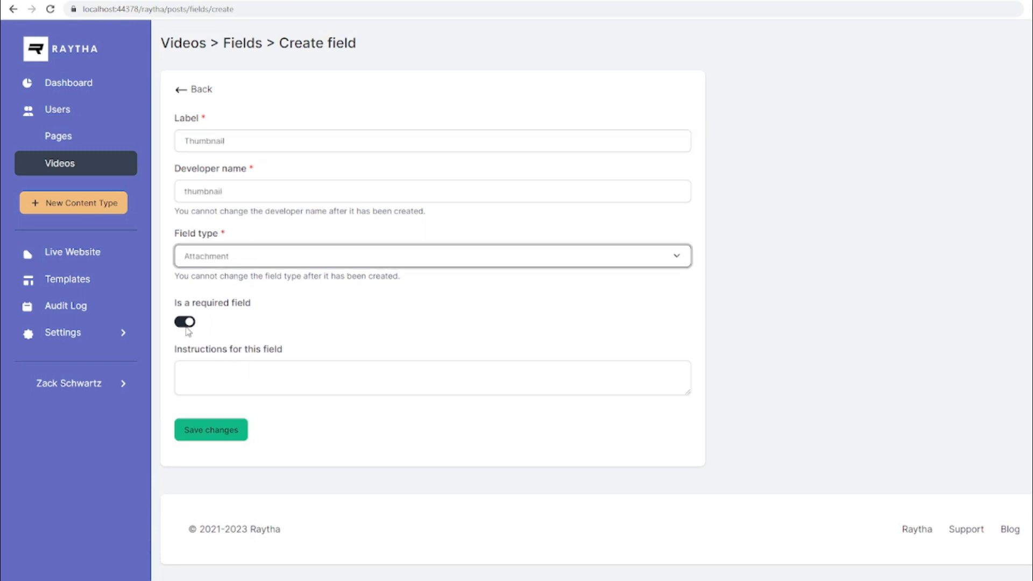
{"action": "left_click", "coordinate": [211, 429]}
Add a Video attachment field.
{"action": "left_click", "coordinate": [219, 172]}
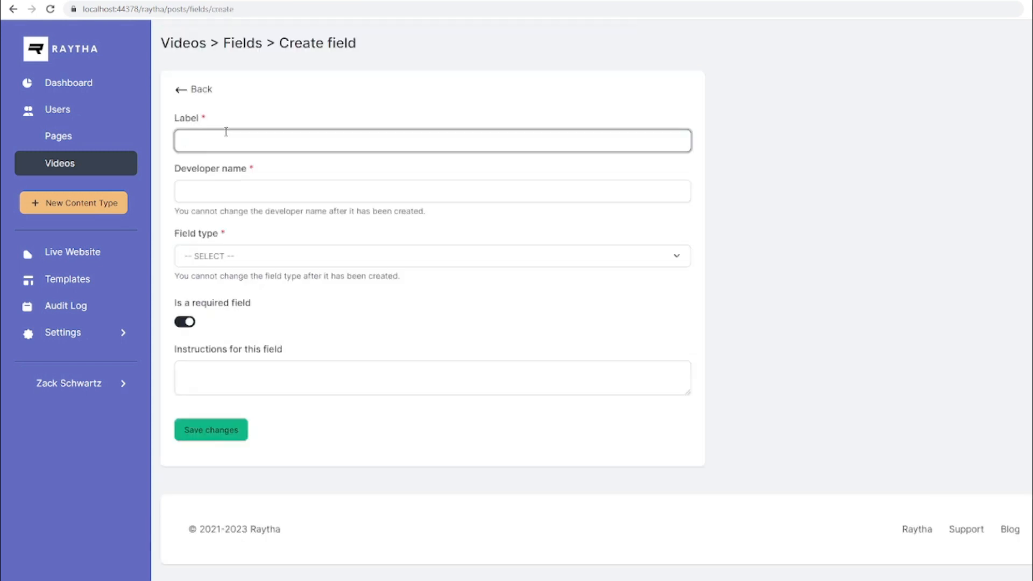
{"action": "type", "text": "Video"}
{"action": "left_click", "coordinate": [253, 256]}
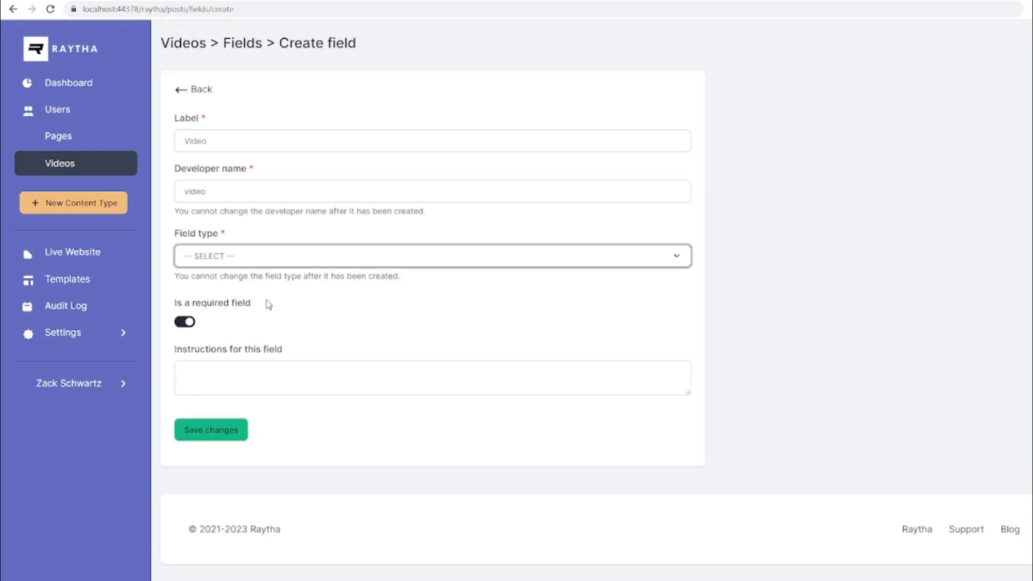
{"action": "left_click", "coordinate": [258, 369]}
{"action": "left_click", "coordinate": [211, 429]}
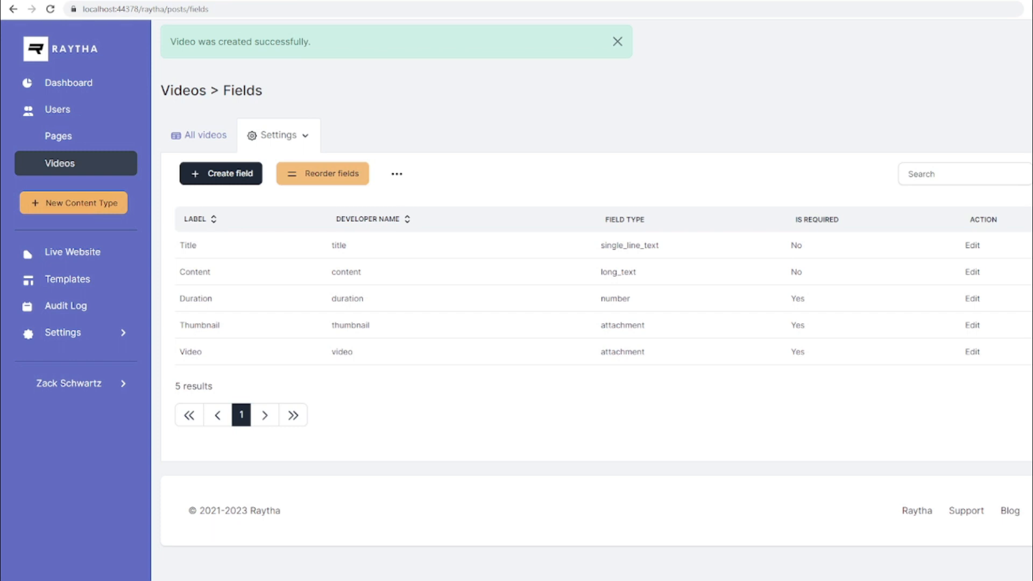
Create a new content type labelled Creators (plural) and Creator (singular).
{"action": "left_click", "coordinate": [76, 203]}
{"action": "left_click", "coordinate": [204, 126]}
{"action": "type", "text": "Creators"}
{"action": "key", "text": "Tab"}
{"action": "type", "text": "Creator"}
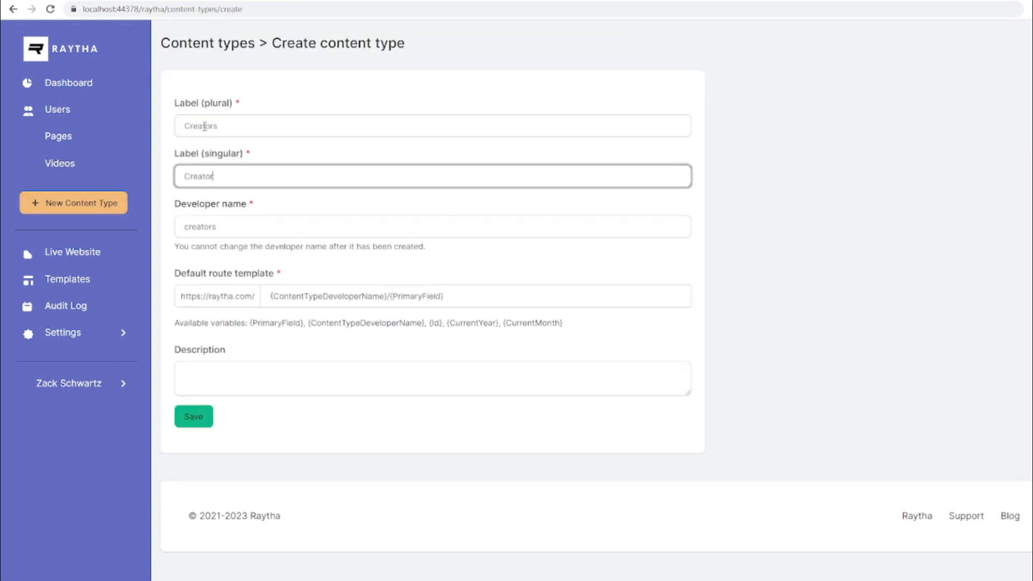
{"action": "left_click", "coordinate": [194, 417]}
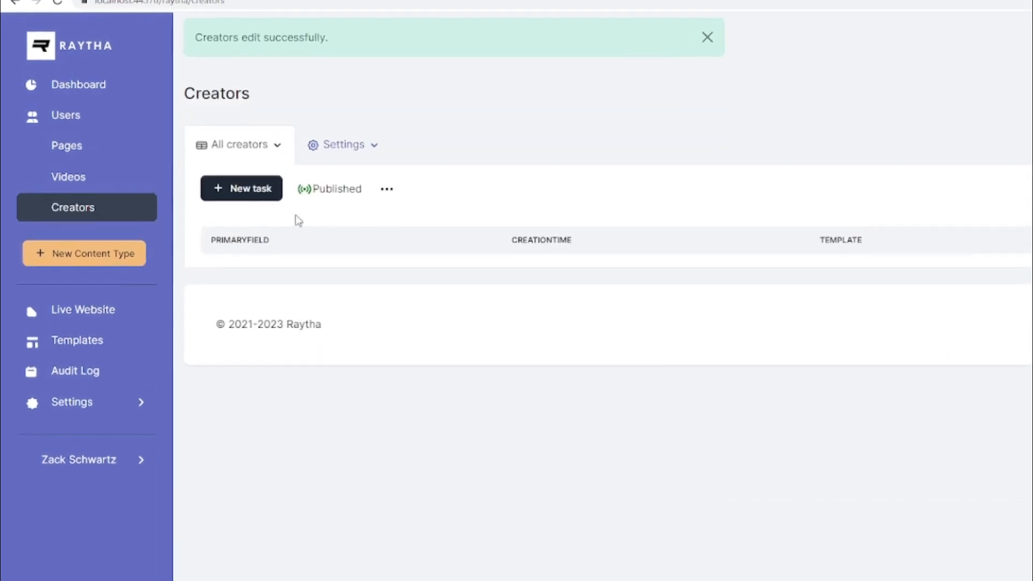
Add a single line text field named Name to the Creators type.
{"action": "left_click", "coordinate": [357, 154]}
{"action": "left_click", "coordinate": [351, 209]}
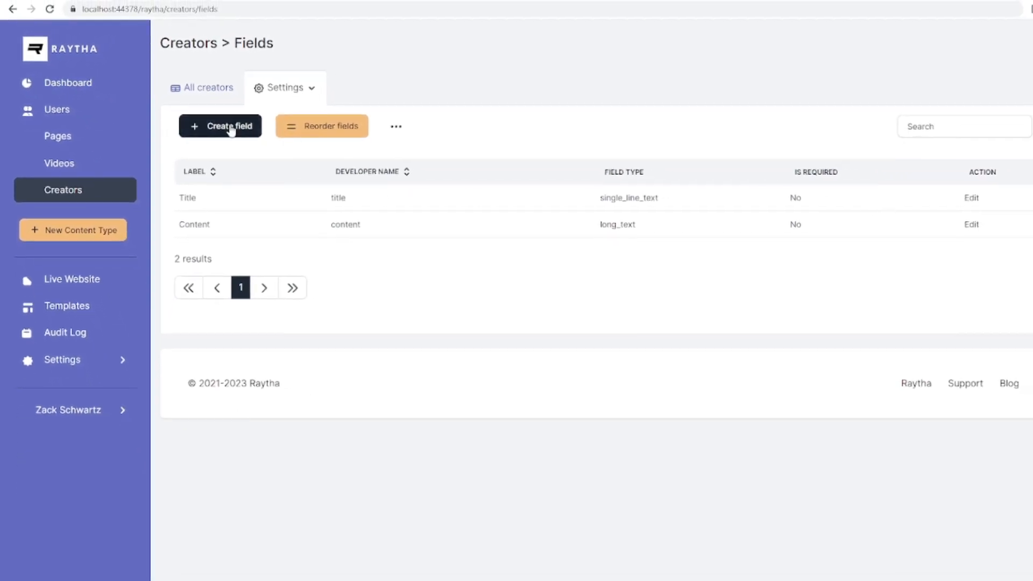
{"action": "left_click", "coordinate": [231, 131]}
{"action": "left_click", "coordinate": [240, 141]}
{"action": "type", "text": "Name"}
{"action": "left_click", "coordinate": [242, 256]}
{"action": "left_click", "coordinate": [246, 283]}
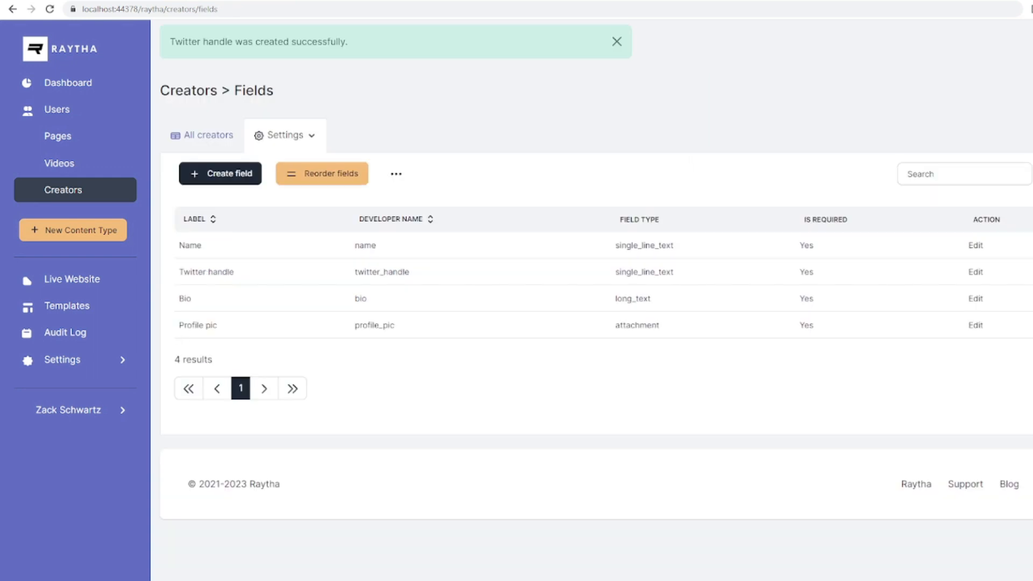
Create and publish a creator entry with the creator's name and Twitter handle.
{"action": "left_click", "coordinate": [208, 136]}
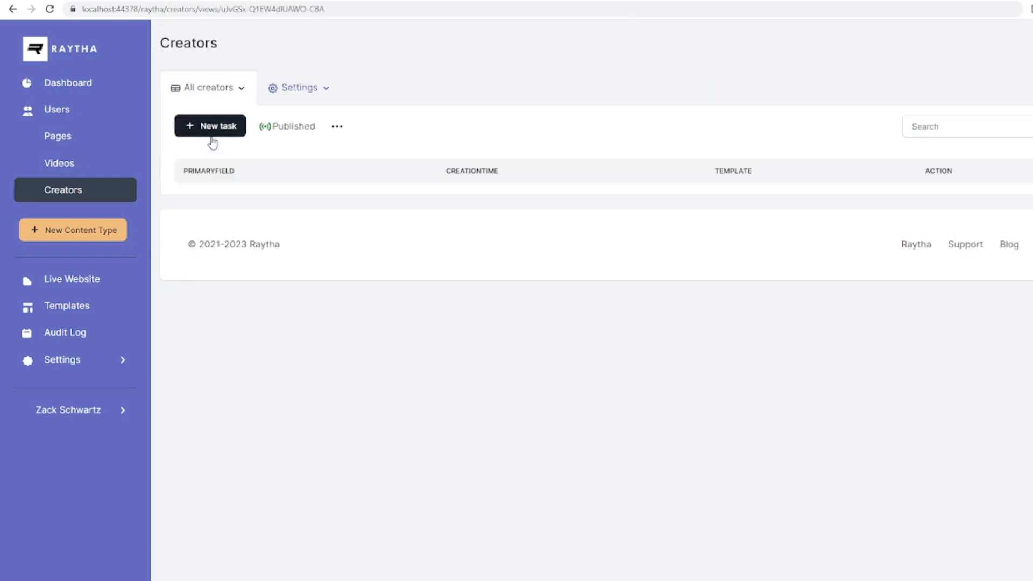
{"action": "left_click", "coordinate": [218, 133]}
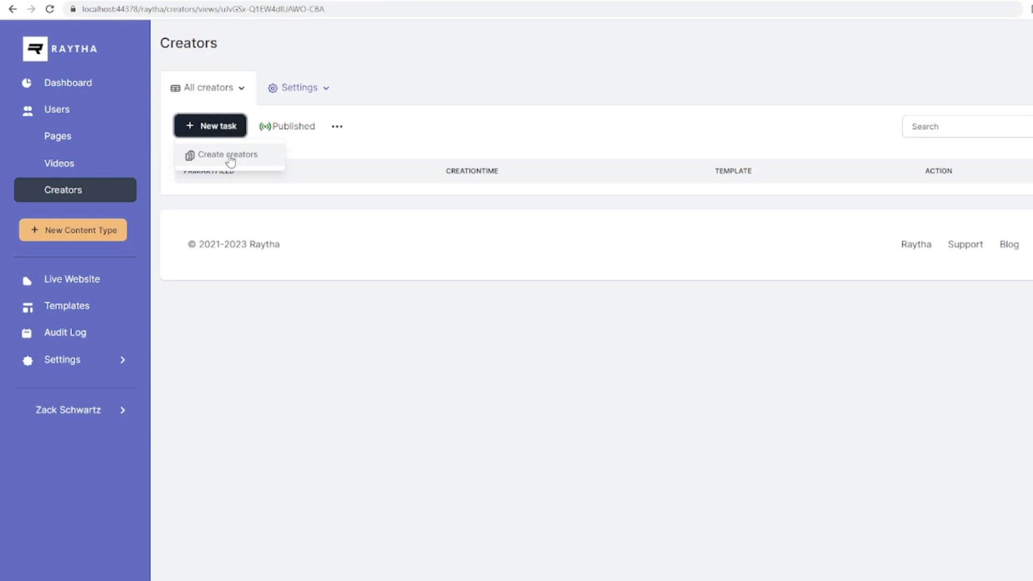
{"action": "left_click", "coordinate": [231, 156]}
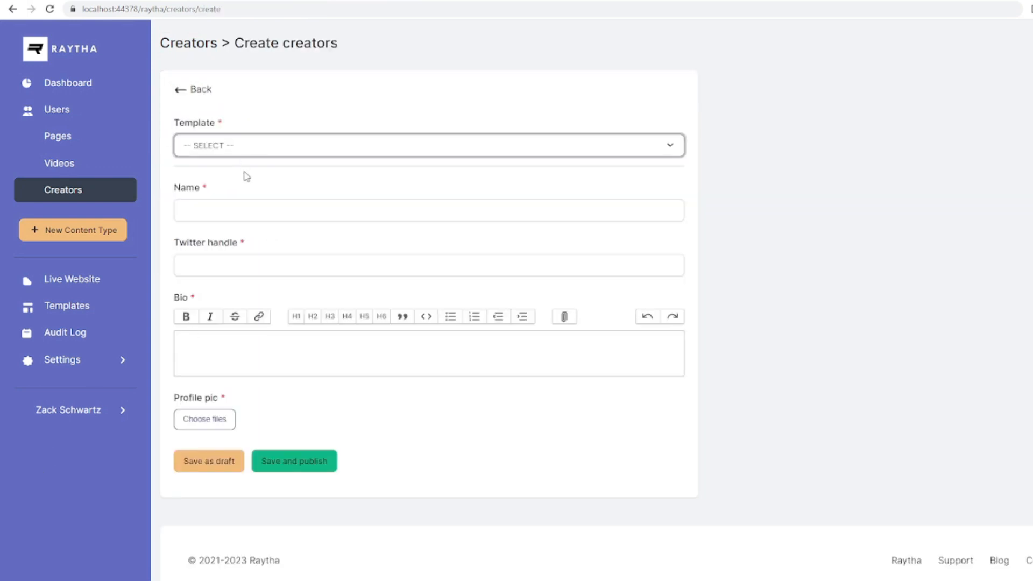
{"action": "key", "text": "Down"}
{"action": "left_click", "coordinate": [231, 206]}
{"action": "key", "text": "Tab"}
{"action": "type", "text": "apexdodge"}
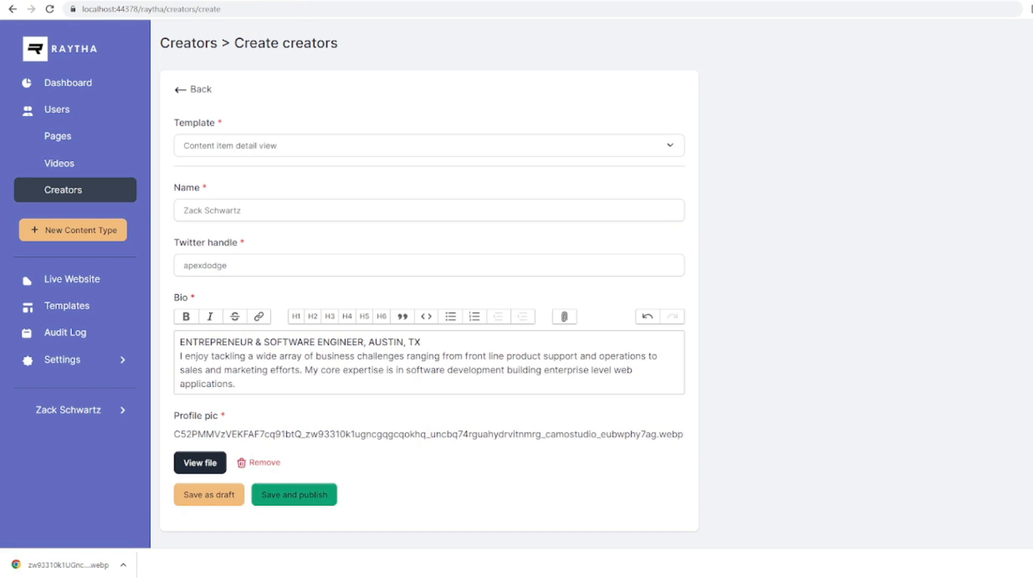
{"action": "left_click", "coordinate": [294, 495]}
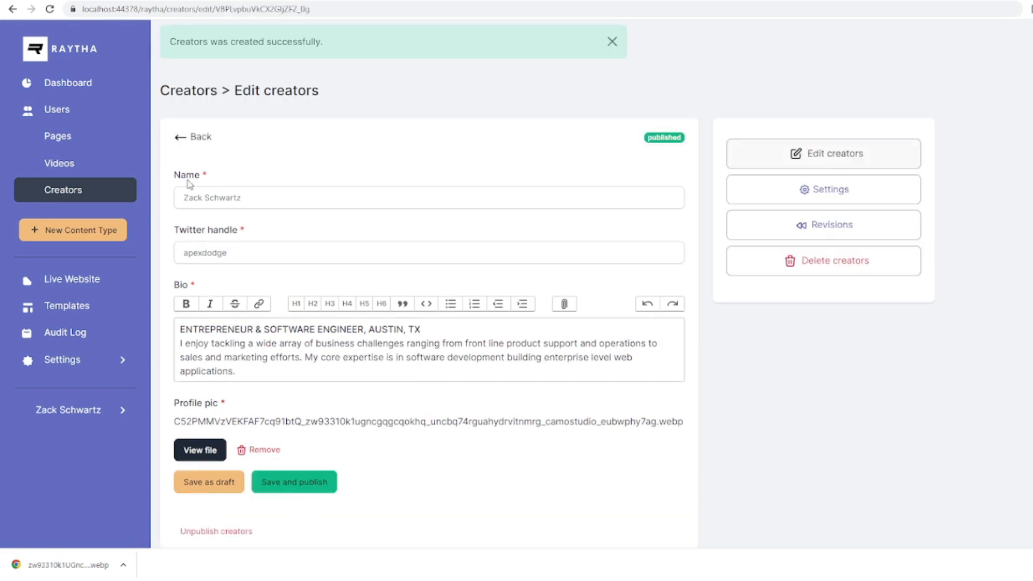
{"action": "left_click", "coordinate": [181, 139]}
{"action": "left_click", "coordinate": [73, 165]}
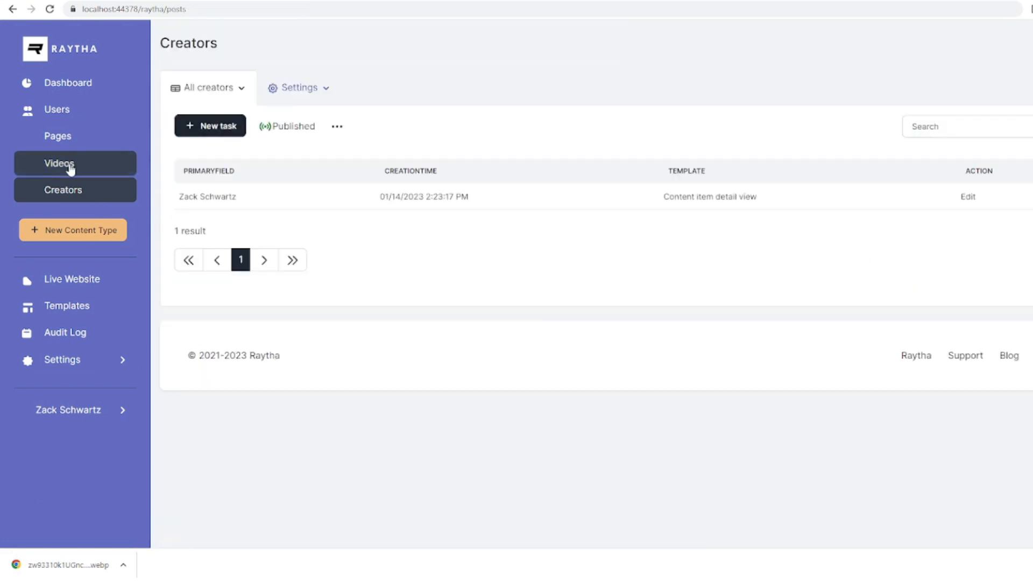
Add a Creator field to Videos as a one-to-one relationship linked to Creators.
{"action": "left_click", "coordinate": [293, 91]}
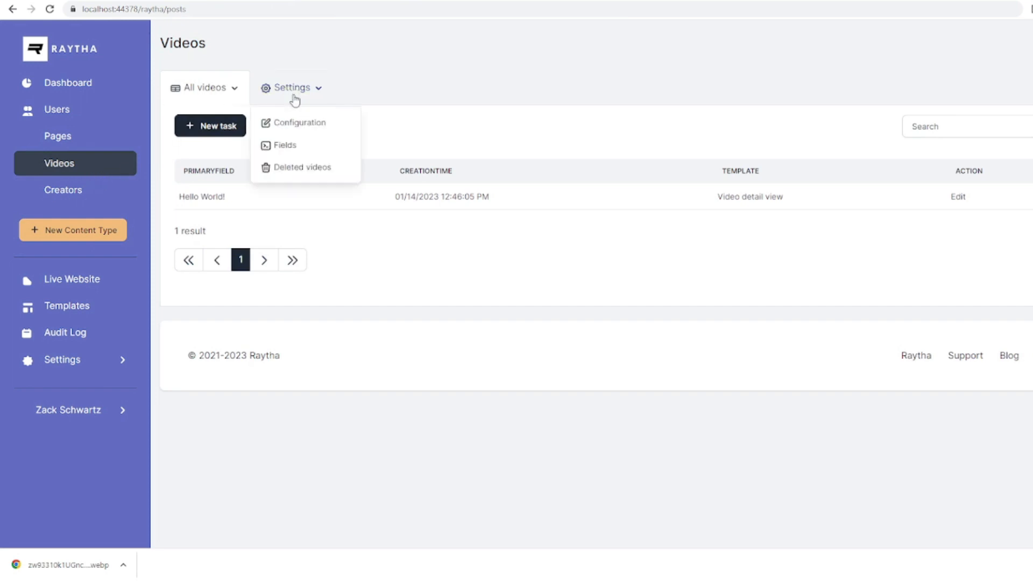
{"action": "left_click", "coordinate": [282, 146]}
{"action": "left_click", "coordinate": [238, 141]}
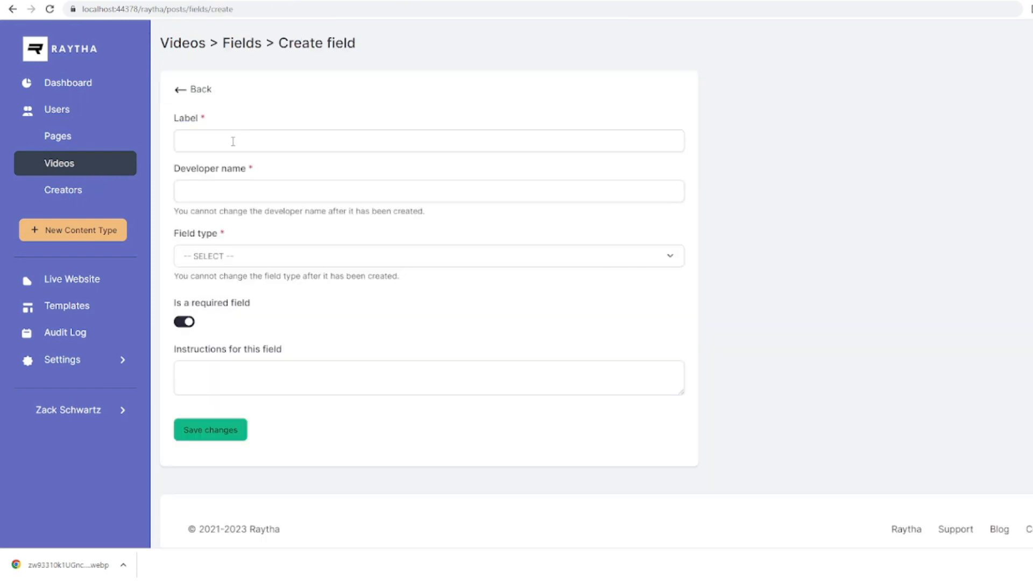
{"action": "left_click", "coordinate": [236, 134]}
{"action": "type", "text": "Creator"}
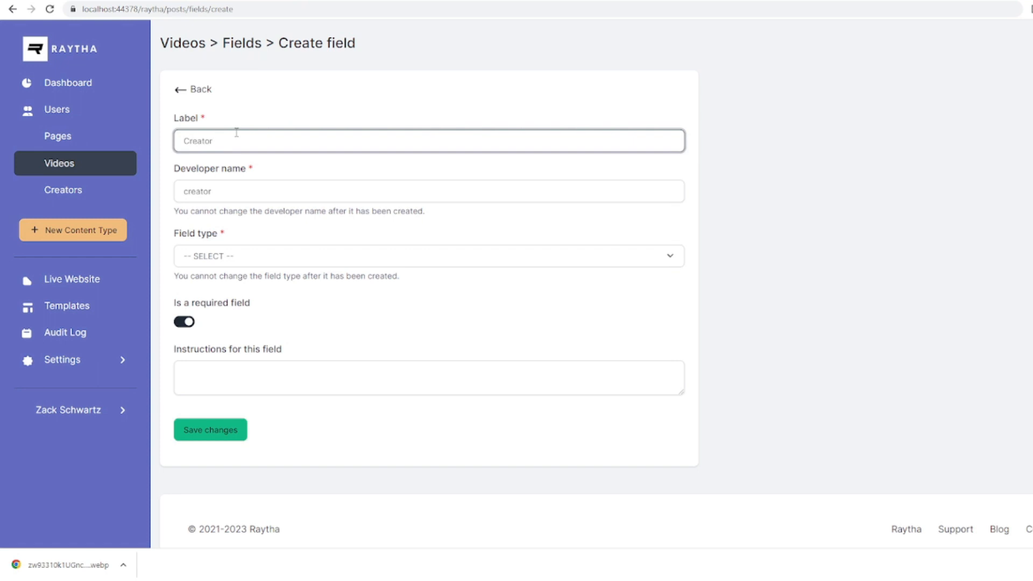
{"action": "left_click", "coordinate": [247, 261]}
{"action": "left_click", "coordinate": [286, 377]}
{"action": "left_click", "coordinate": [239, 325]}
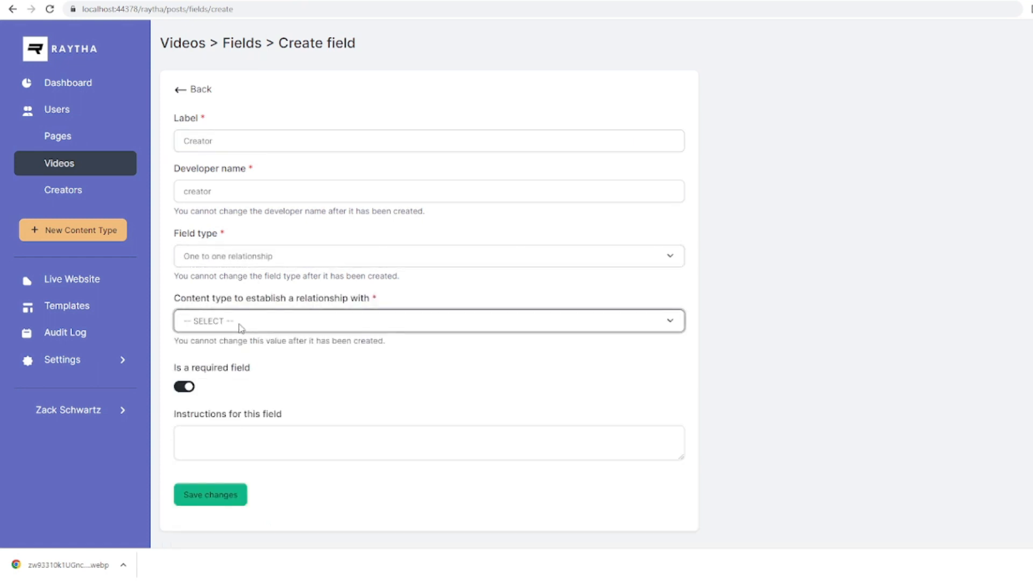
{"action": "left_click", "coordinate": [237, 358]}
{"action": "left_click", "coordinate": [231, 495]}
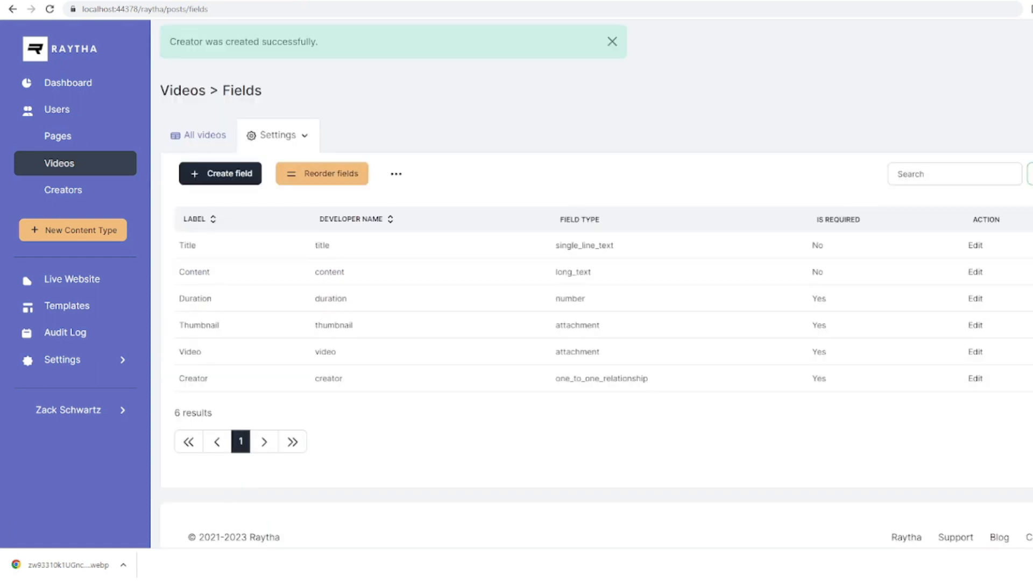
Return to the videos list and open the Hello World! video to review its fields.
{"action": "left_click", "coordinate": [200, 135]}
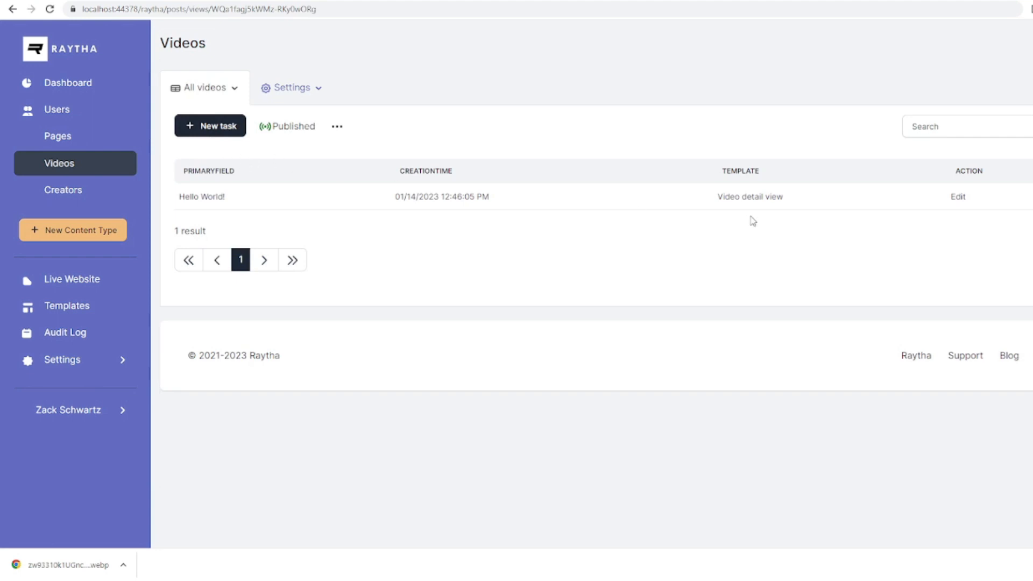
{"action": "left_click", "coordinate": [959, 198]}
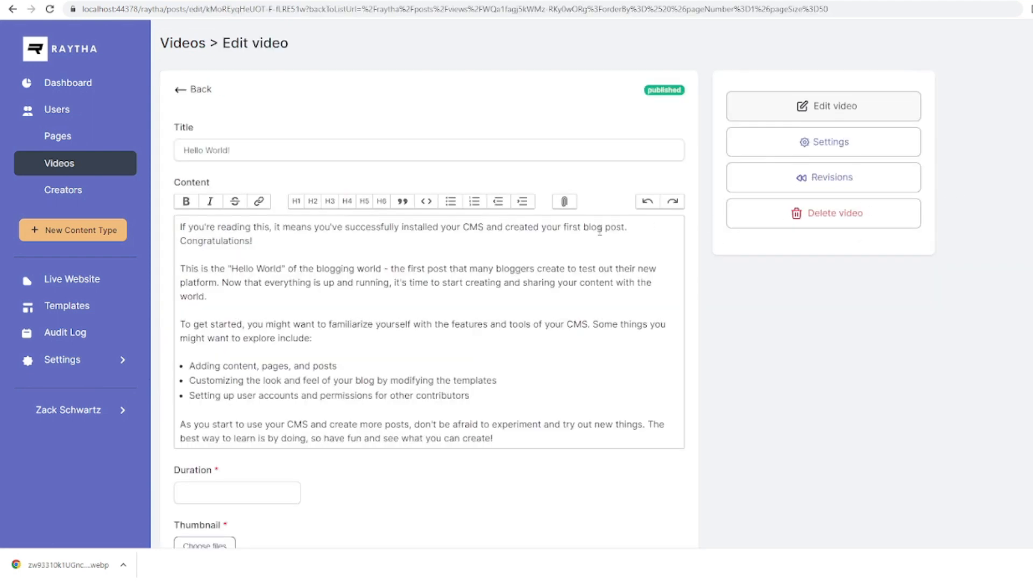
{"action": "scroll", "coordinate": [513, 248], "scroll_direction": "down", "scroll_amount": 4}
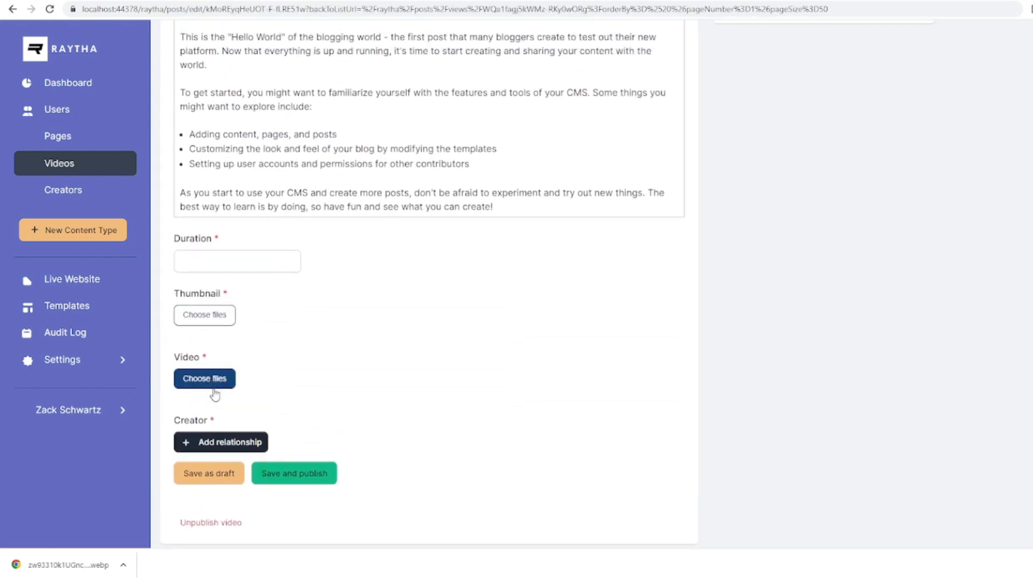
{"action": "scroll", "coordinate": [568, 406], "scroll_direction": "up", "scroll_amount": 4}
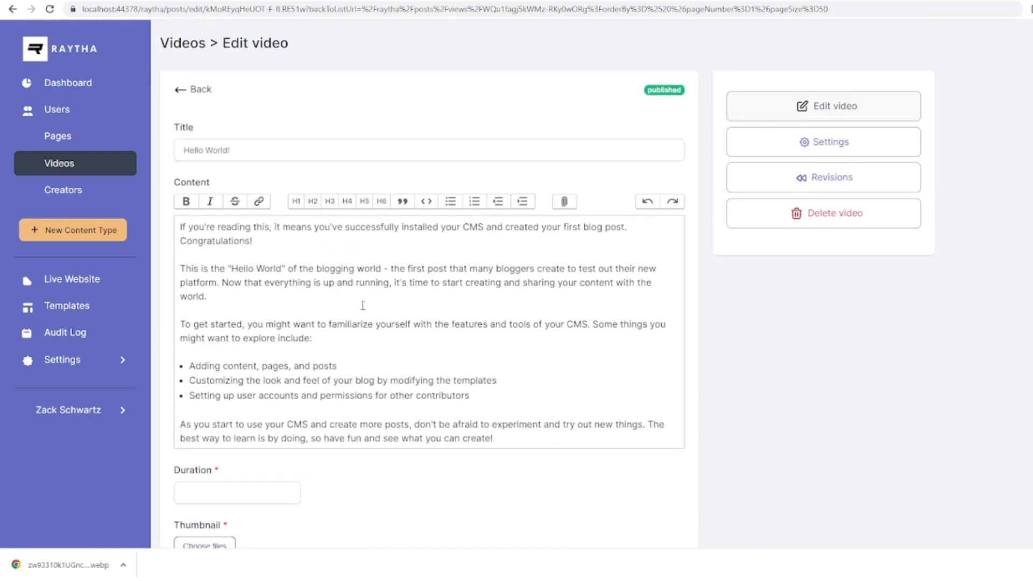
{"action": "scroll", "coordinate": [367, 302], "scroll_direction": "down", "scroll_amount": 2}
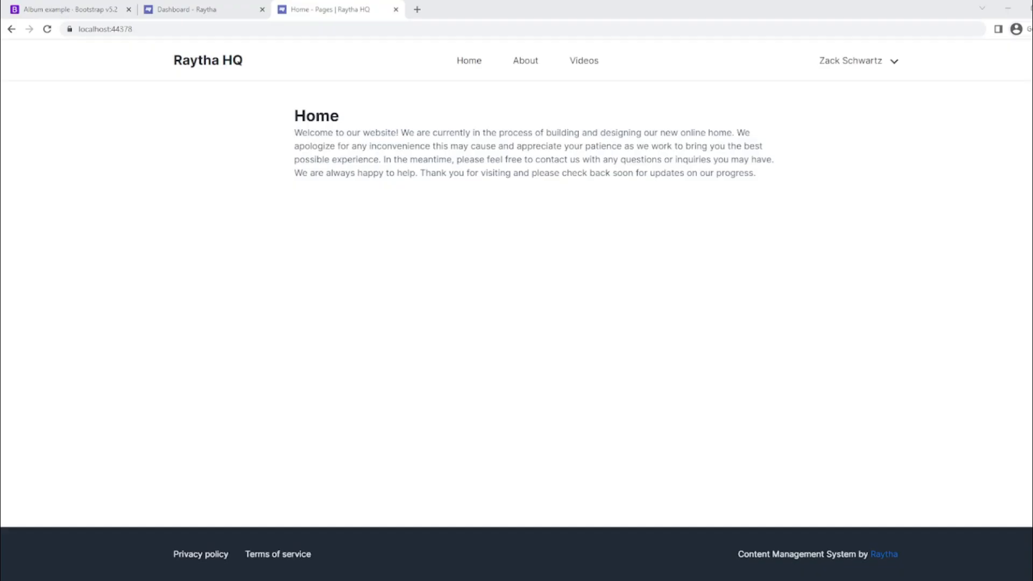
Go to the live site's Videos page and open the Third video's detail page.
{"action": "left_click", "coordinate": [583, 66]}
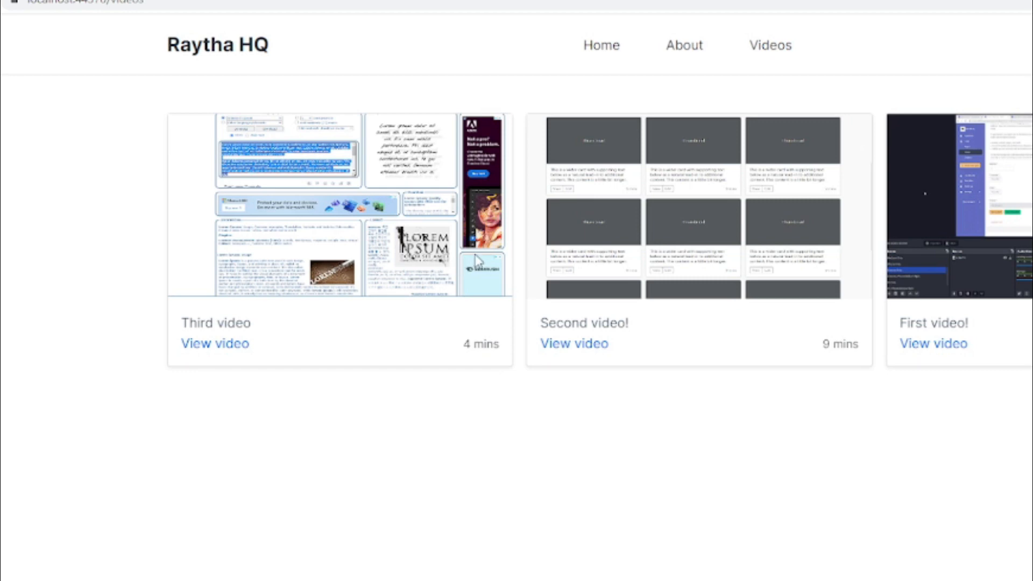
{"action": "left_click_drag", "start_coordinate": [190, 323], "coordinate": [247, 322]}
{"action": "left_click", "coordinate": [464, 343]}
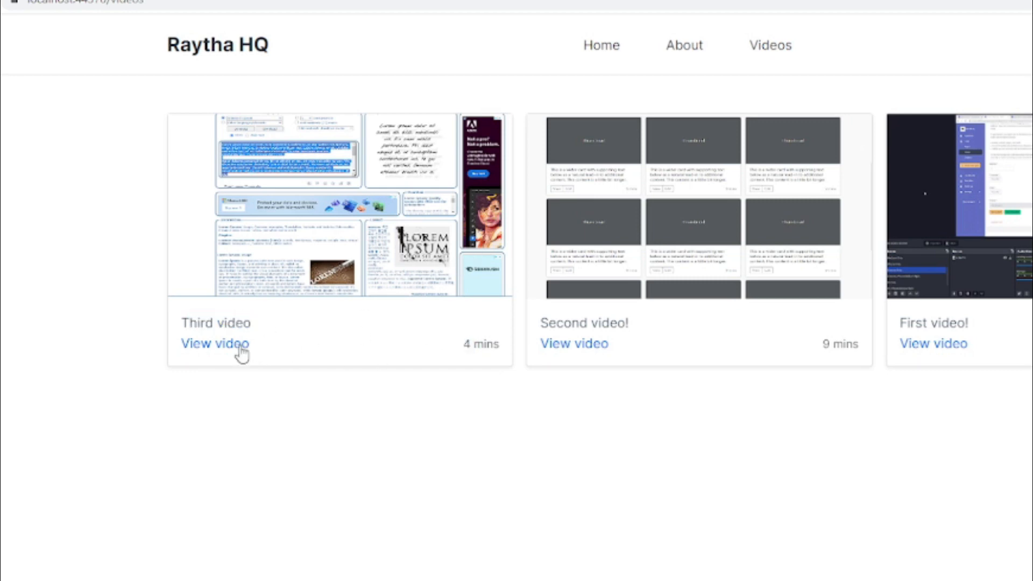
{"action": "left_click", "coordinate": [240, 349]}
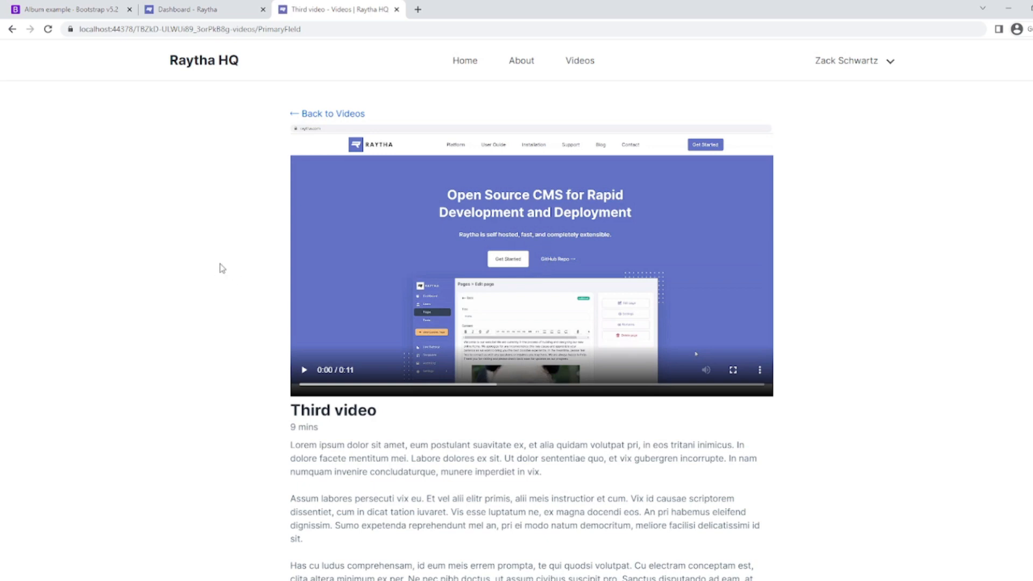
Scroll through the Third video page to review its player, description and creator card.
{"action": "scroll", "coordinate": [223, 268], "scroll_direction": "down", "scroll_amount": 4}
{"action": "scroll", "coordinate": [221, 267], "scroll_direction": "down", "scroll_amount": 2}
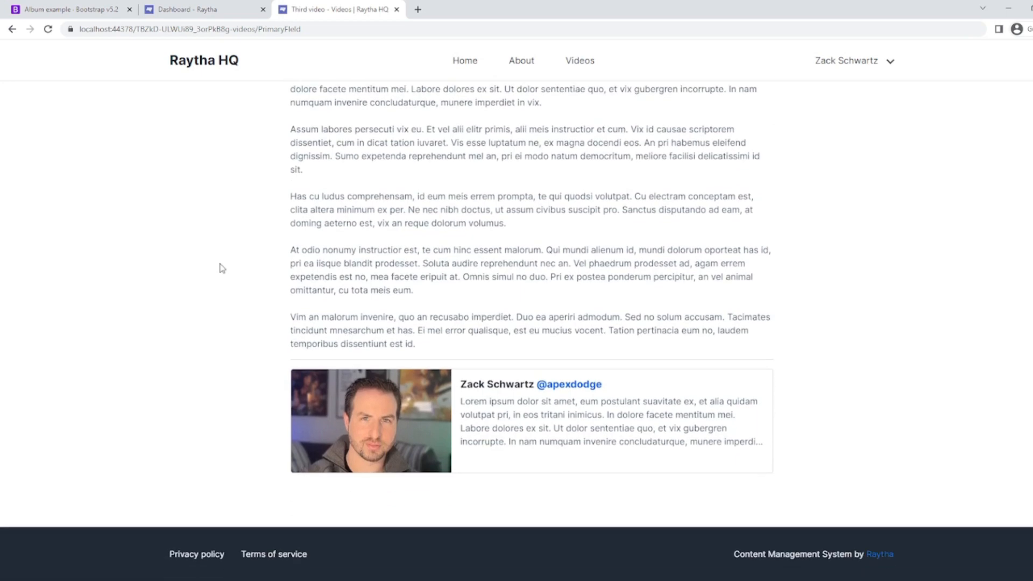
{"action": "scroll", "coordinate": [219, 266], "scroll_direction": "up", "scroll_amount": 7}
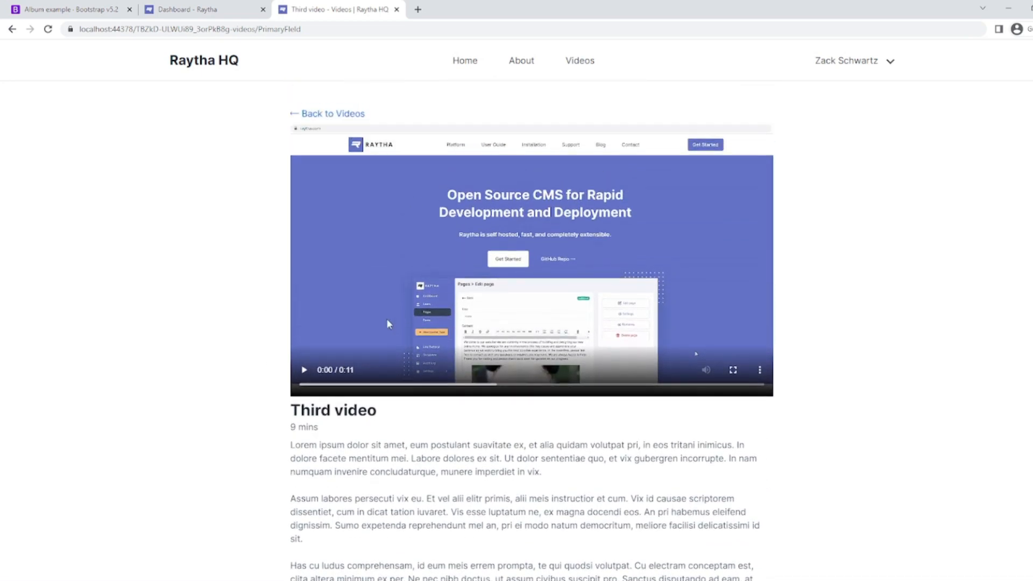
{"action": "scroll", "coordinate": [392, 323], "scroll_direction": "down", "scroll_amount": 7}
{"action": "scroll", "coordinate": [289, 171], "scroll_direction": "up", "scroll_amount": 2}
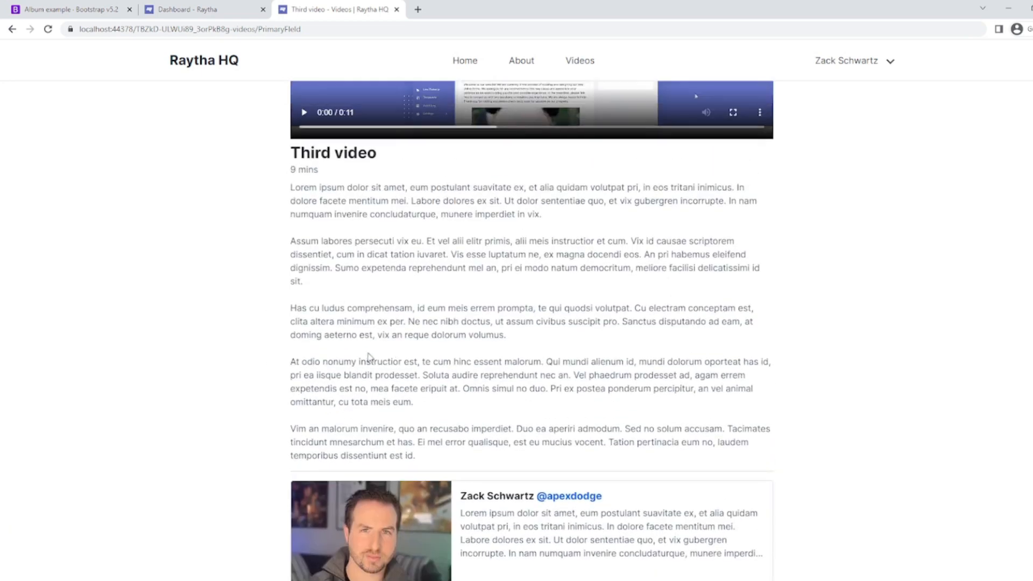
{"action": "scroll", "coordinate": [370, 359], "scroll_direction": "down", "scroll_amount": 1}
{"action": "left_click_drag", "start_coordinate": [369, 358], "coordinate": [357, 159]}
{"action": "left_click", "coordinate": [419, 375]}
{"action": "scroll", "coordinate": [419, 375], "scroll_direction": "down", "scroll_amount": 1}
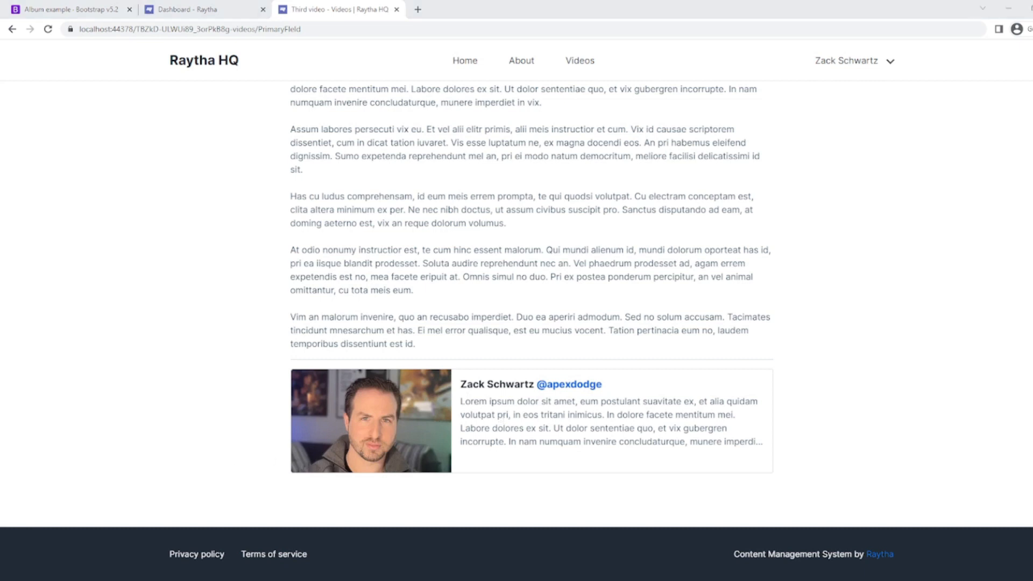
{"action": "left_click", "coordinate": [208, 11]}
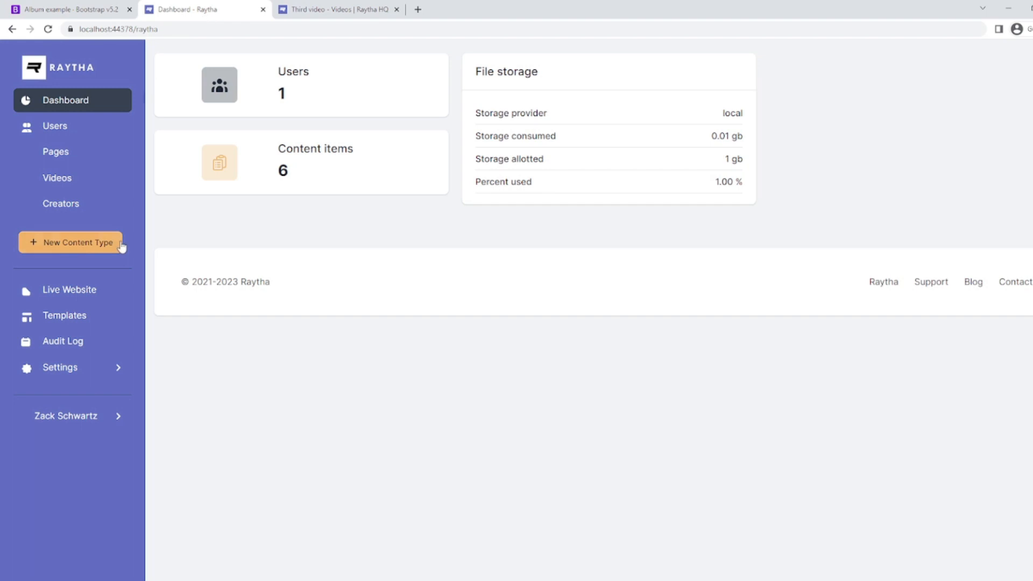
{"action": "left_click", "coordinate": [77, 322]}
{"action": "left_click", "coordinate": [946, 144]}
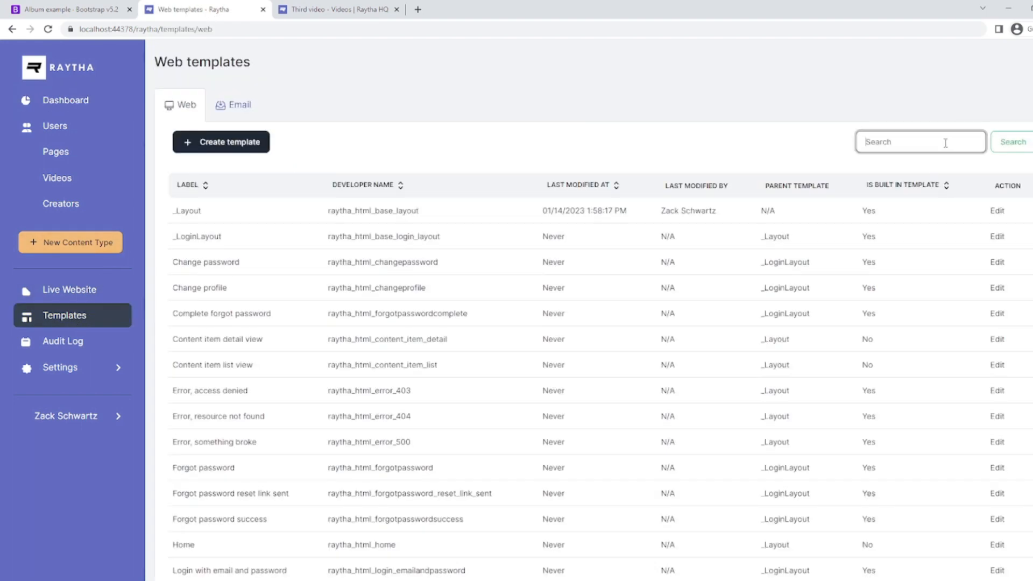
{"action": "type", "text": "video"}
{"action": "key", "text": "Return"}
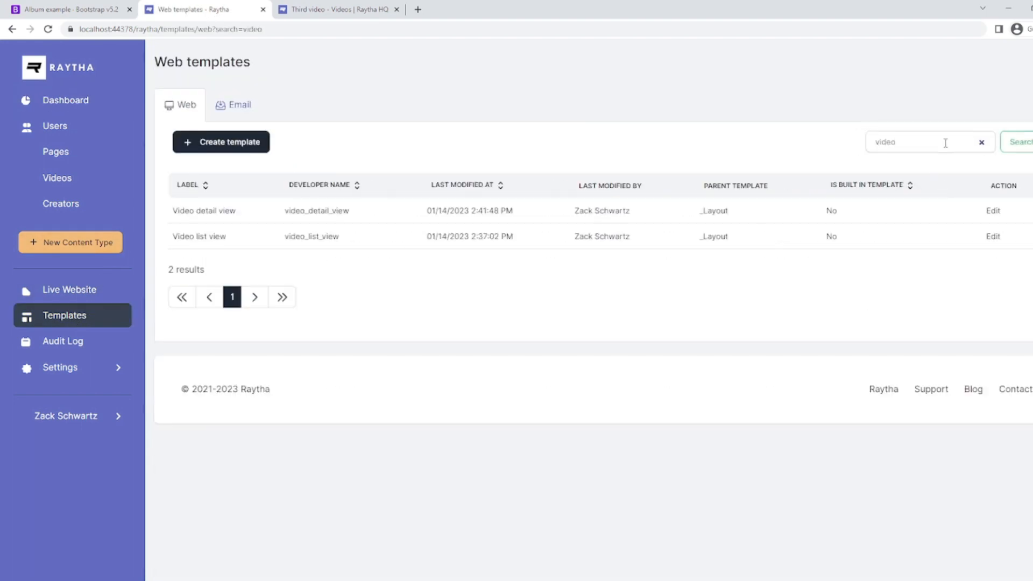
{"action": "left_click", "coordinate": [992, 237]}
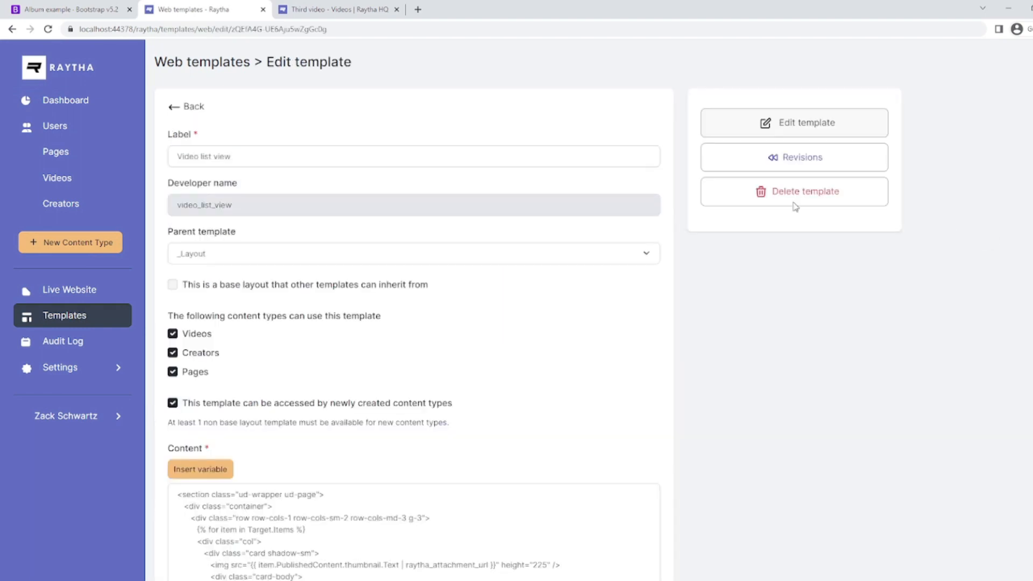
{"action": "scroll", "coordinate": [529, 265], "scroll_direction": "down", "scroll_amount": 5}
{"action": "left_click_drag", "start_coordinate": [253, 457], "coordinate": [175, 215]}
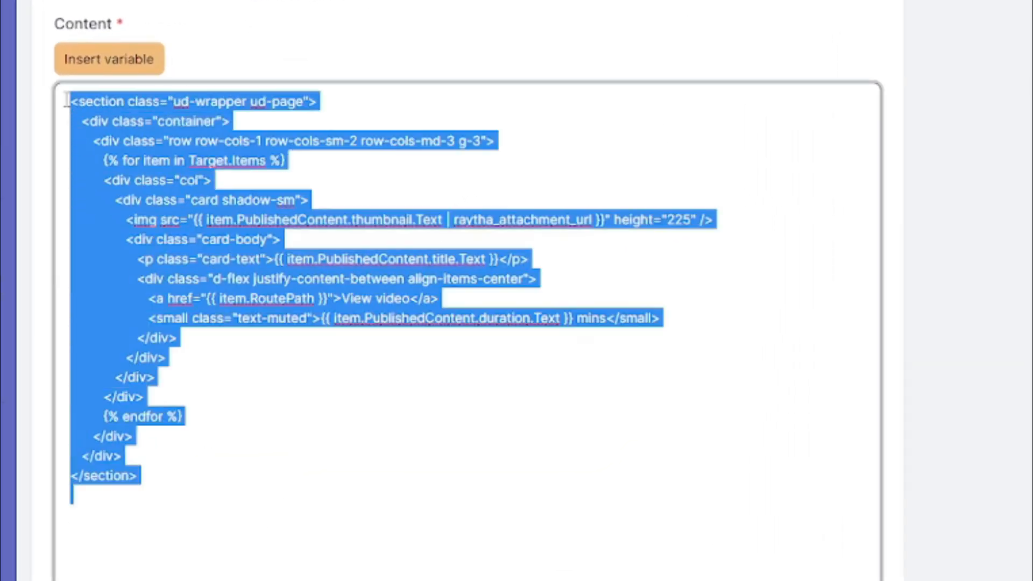
{"action": "left_click", "coordinate": [112, 164]}
{"action": "left_click_drag", "start_coordinate": [98, 161], "coordinate": [301, 165]}
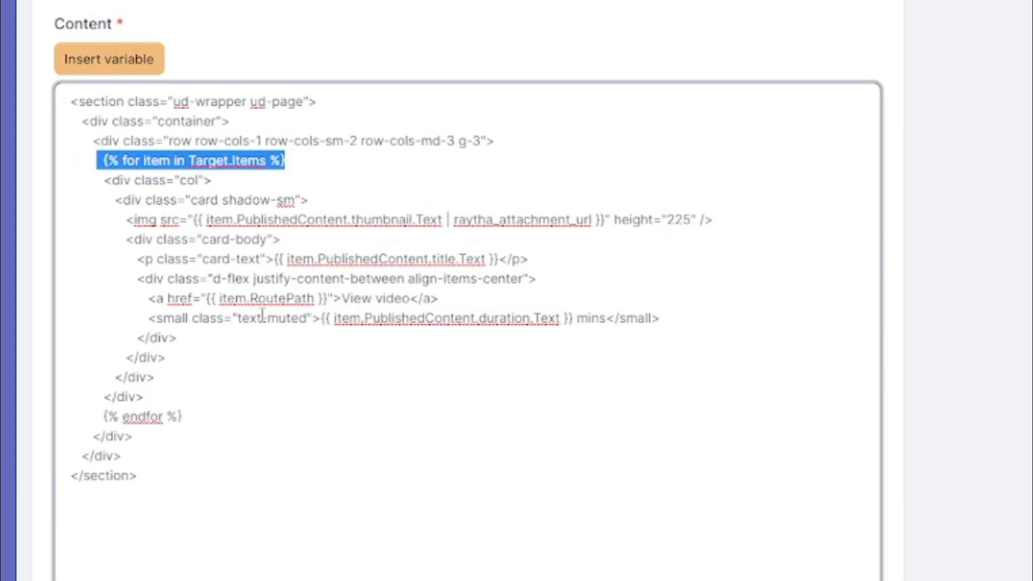
{"action": "left_click_drag", "start_coordinate": [127, 220], "coordinate": [349, 220]}
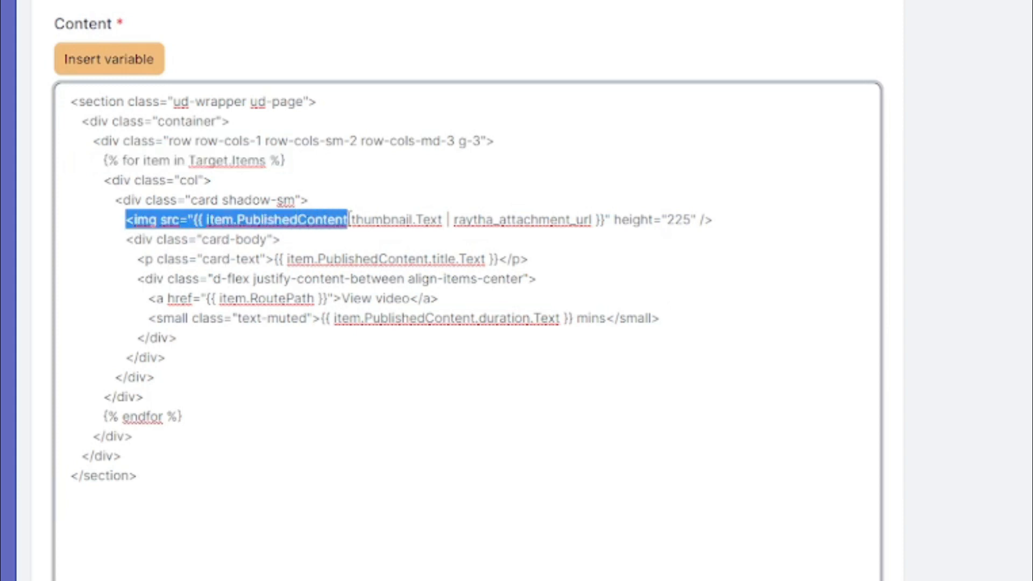
{"action": "left_click", "coordinate": [349, 220]}
{"action": "left_click_drag", "start_coordinate": [194, 220], "coordinate": [447, 219]}
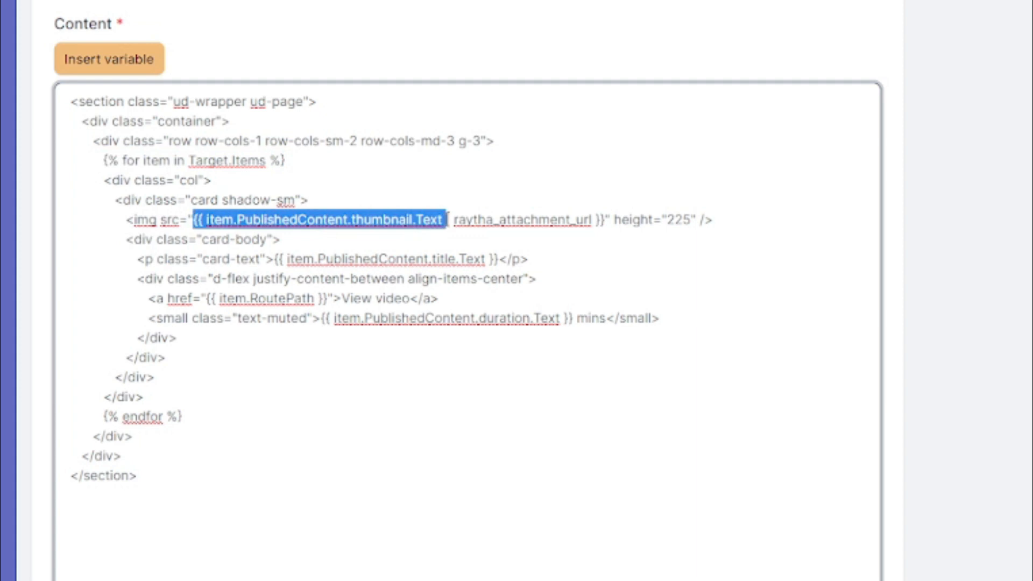
{"action": "left_click", "coordinate": [385, 234]}
{"action": "left_click", "coordinate": [125, 88]}
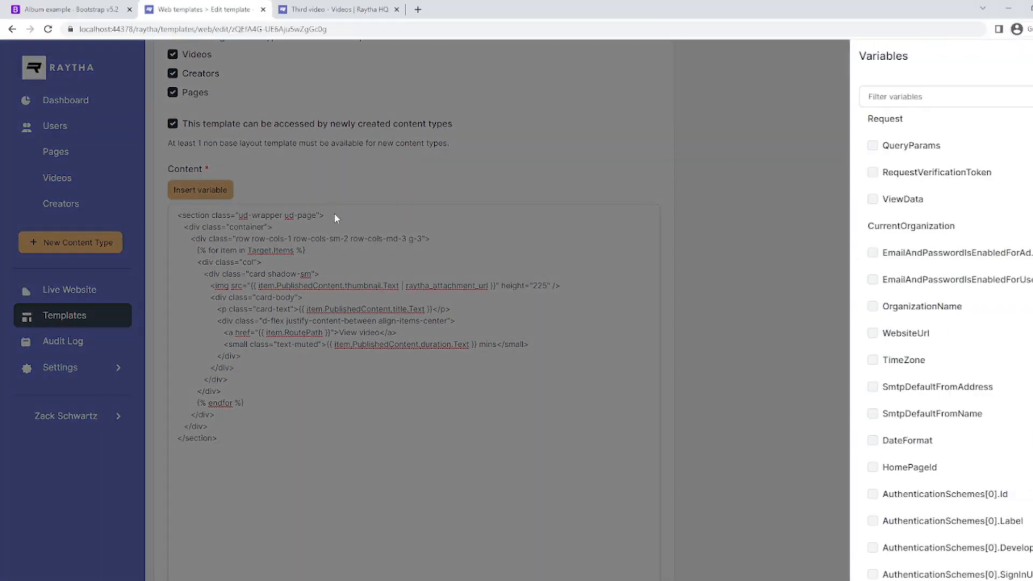
{"action": "scroll", "coordinate": [915, 269], "scroll_direction": "down", "scroll_amount": 20}
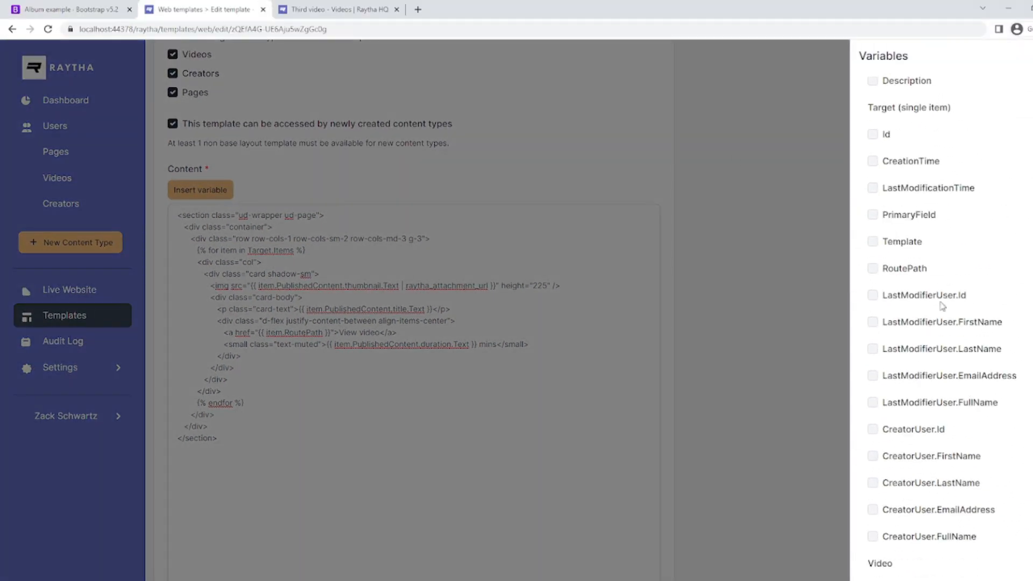
{"action": "left_click", "coordinate": [449, 302]}
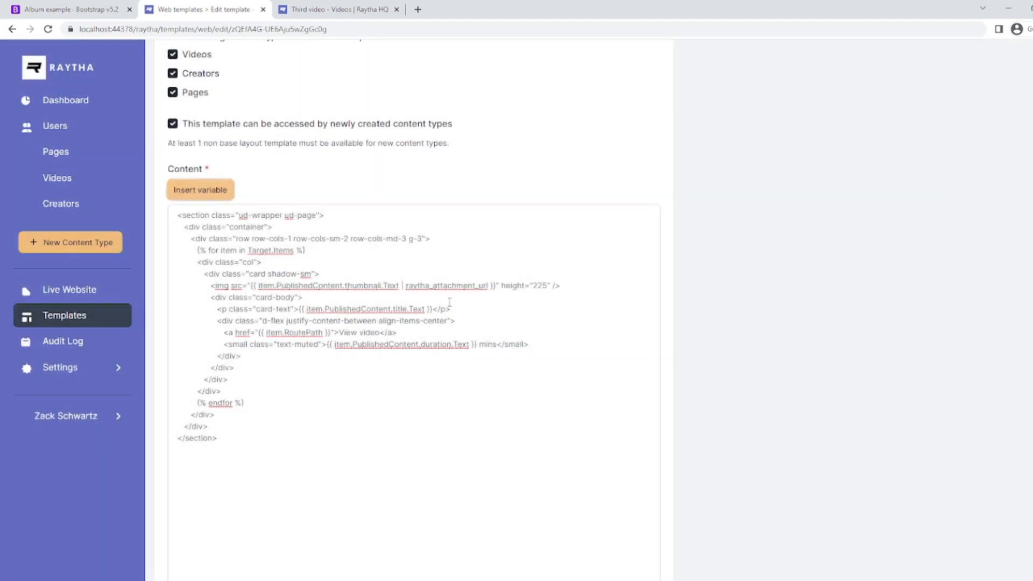
{"action": "mouse_move", "coordinate": [402, 289]}
{"action": "left_mouse_down"}
{"action": "mouse_move", "coordinate": [491, 283]}
{"action": "mouse_move", "coordinate": [407, 291]}
{"action": "left_mouse_up"}
{"action": "left_click", "coordinate": [407, 291]}
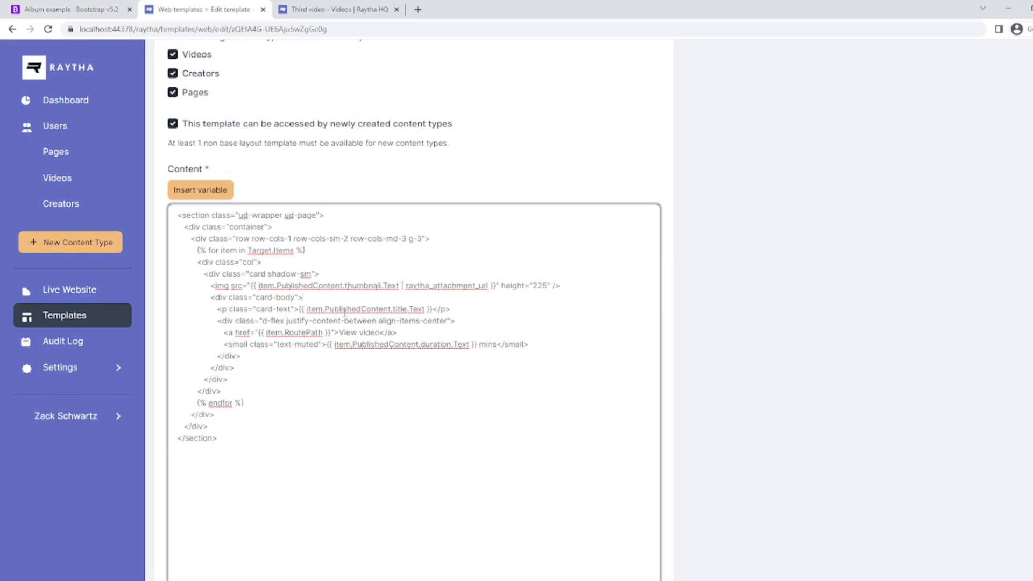
{"action": "left_click_drag", "start_coordinate": [312, 309], "coordinate": [424, 310]}
{"action": "left_click", "coordinate": [413, 314]}
{"action": "left_click_drag", "start_coordinate": [275, 333], "coordinate": [324, 333]}
{"action": "left_click_drag", "start_coordinate": [223, 332], "coordinate": [397, 333]}
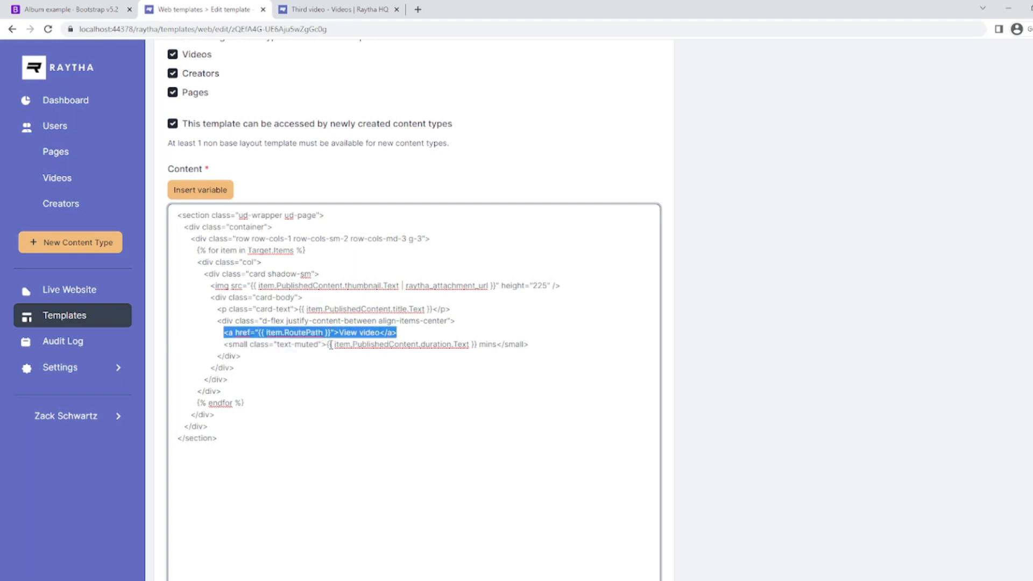
{"action": "left_click_drag", "start_coordinate": [327, 345], "coordinate": [496, 343]}
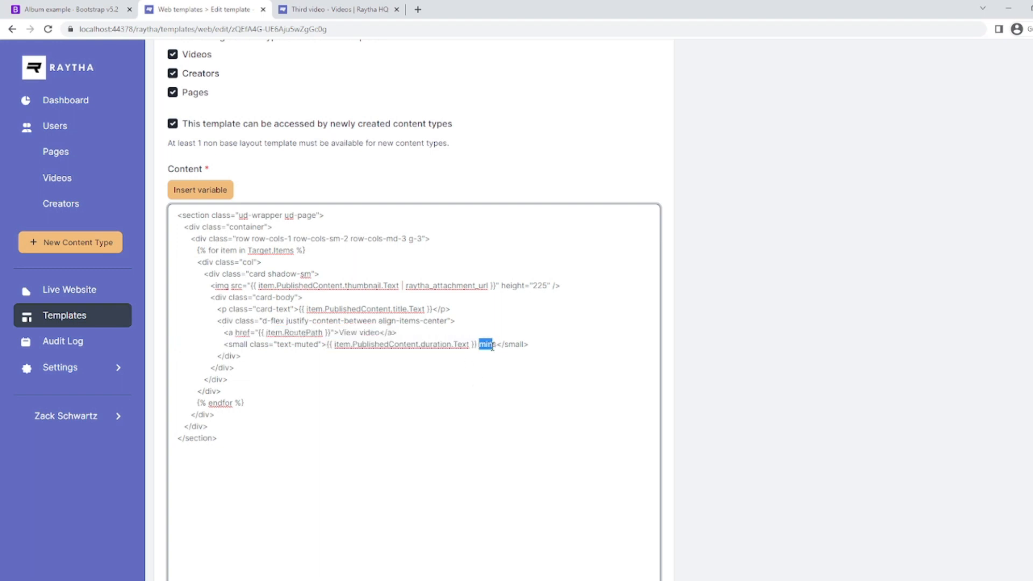
{"action": "scroll", "coordinate": [399, 394], "scroll_direction": "up", "scroll_amount": 3}
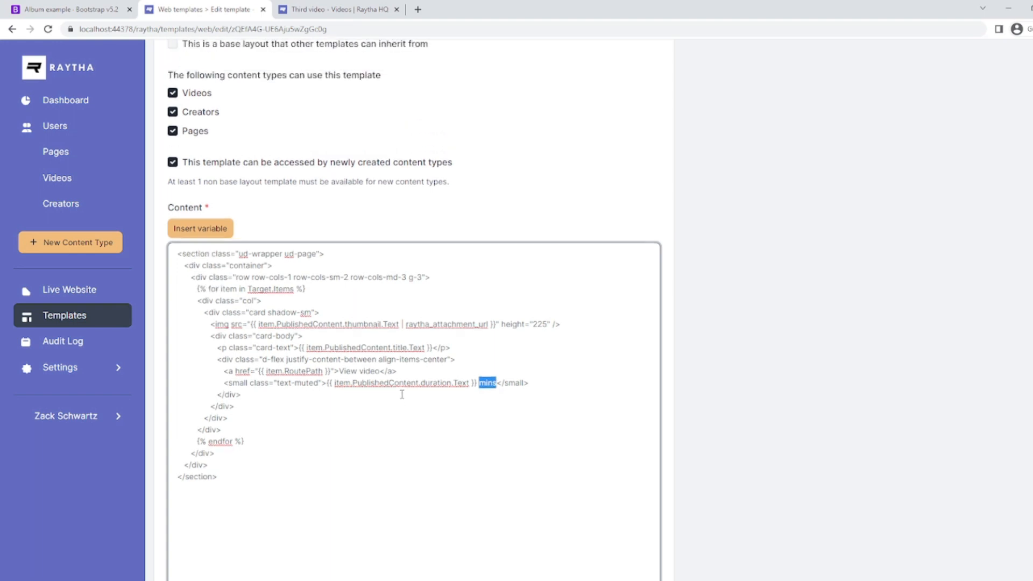
{"action": "scroll", "coordinate": [398, 396], "scroll_direction": "down", "scroll_amount": 1}
{"action": "scroll", "coordinate": [399, 397], "scroll_direction": "up", "scroll_amount": 4}
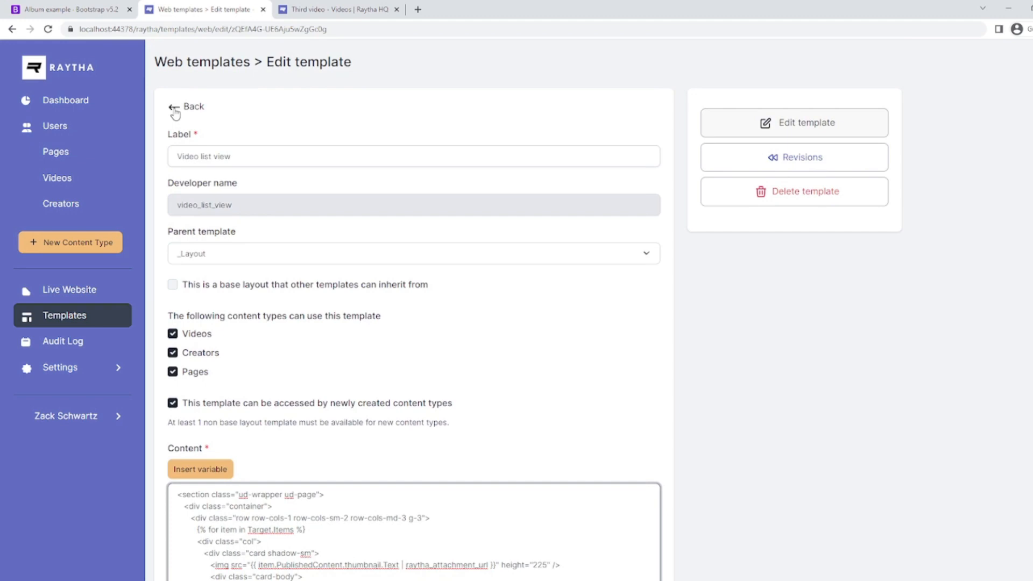
Filter web templates by 'detail' and open the Video detail view template.
{"action": "left_click", "coordinate": [175, 111]}
{"action": "left_click", "coordinate": [878, 141]}
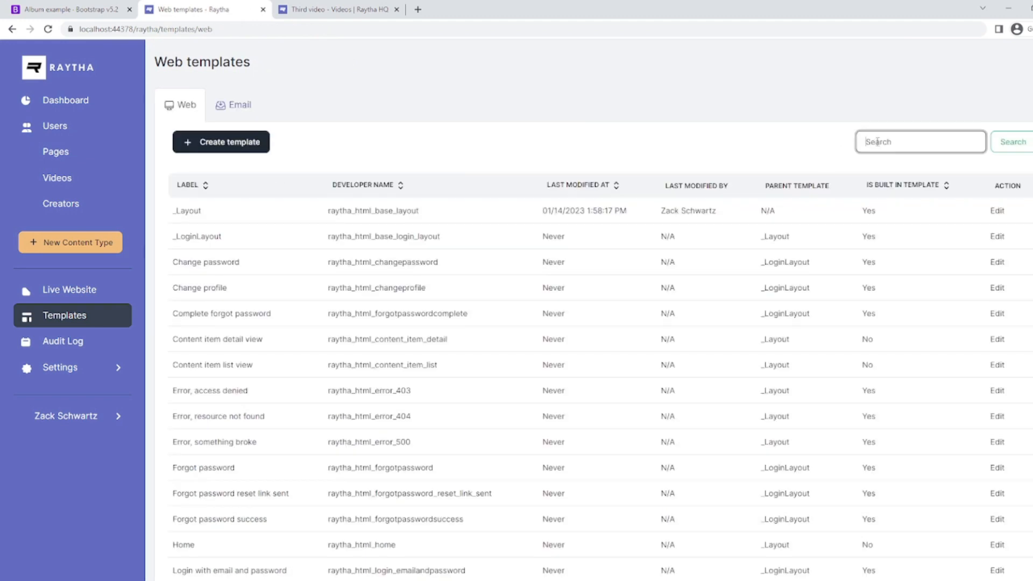
{"action": "type", "text": "detail"}
{"action": "key", "text": "Return"}
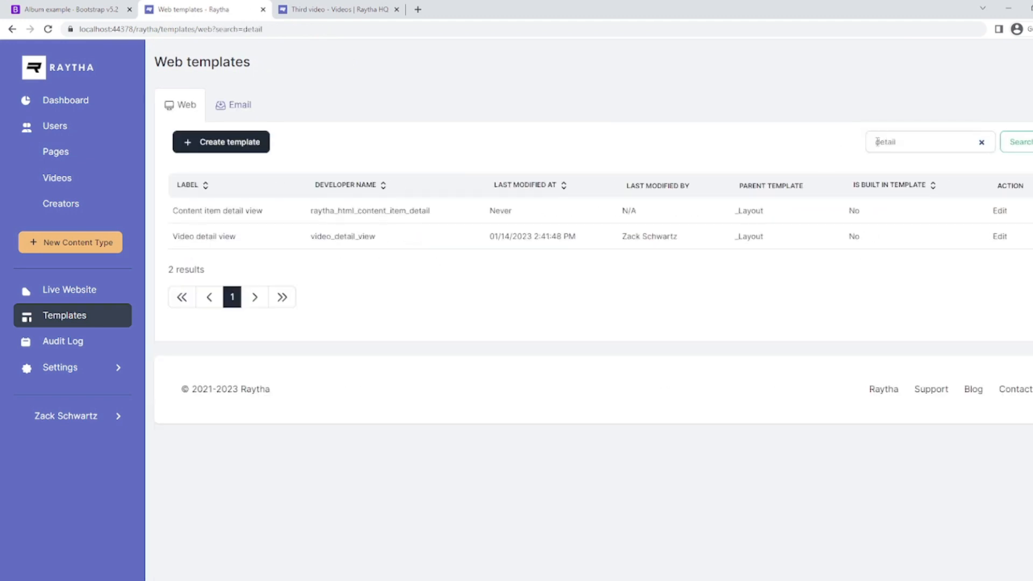
{"action": "left_click", "coordinate": [1000, 237]}
Review the template's Back to Videos link and video player source block.
{"action": "scroll", "coordinate": [815, 266], "scroll_direction": "down", "scroll_amount": 6}
{"action": "scroll", "coordinate": [489, 272], "scroll_direction": "up", "scroll_amount": 1}
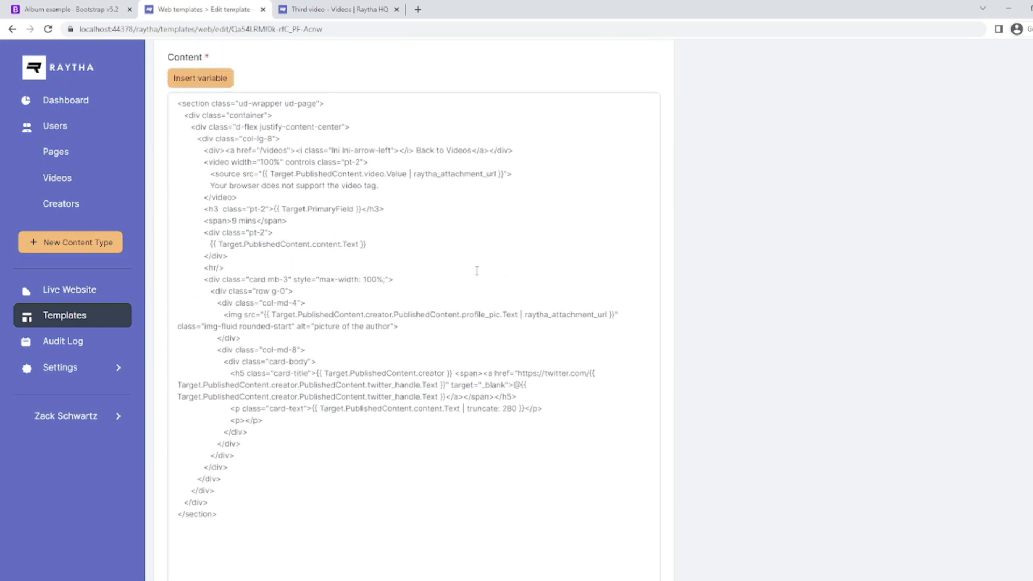
{"action": "left_click_drag", "start_coordinate": [201, 149], "coordinate": [522, 156]}
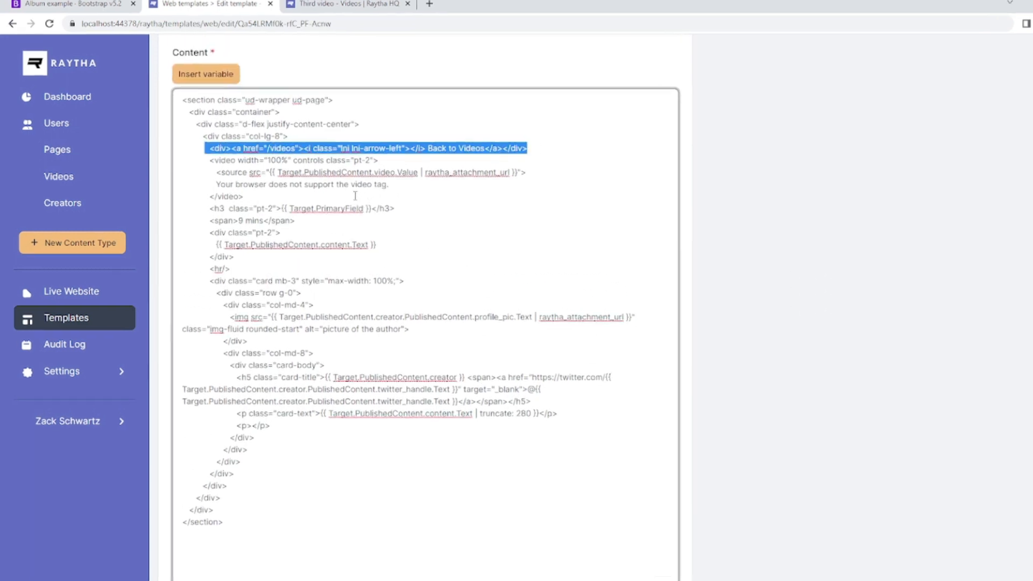
{"action": "left_click_drag", "start_coordinate": [210, 173], "coordinate": [538, 156]}
{"action": "left_click", "coordinate": [489, 175]}
{"action": "left_click", "coordinate": [361, 176]}
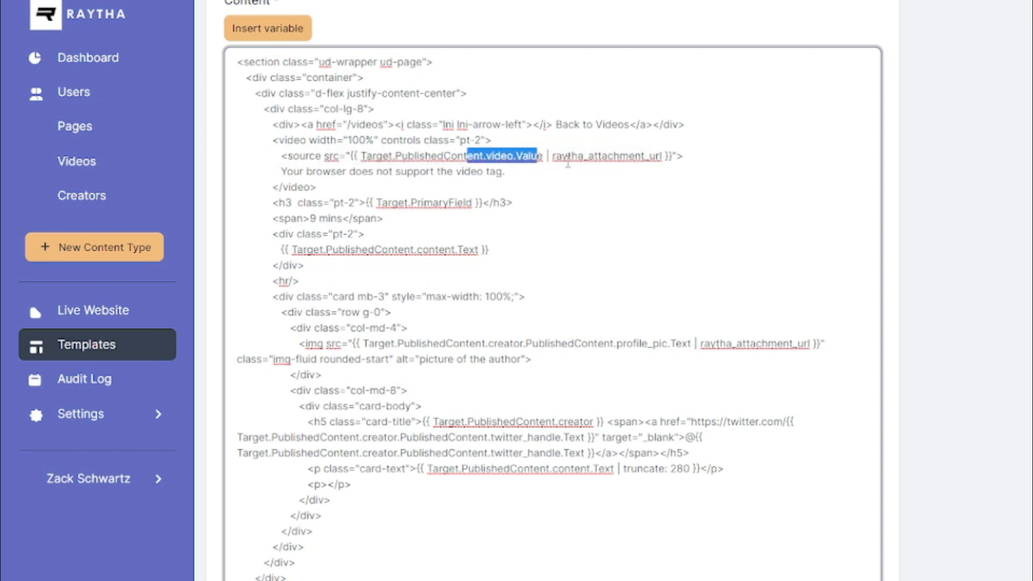
{"action": "left_click_drag", "start_coordinate": [273, 140], "coordinate": [340, 184]}
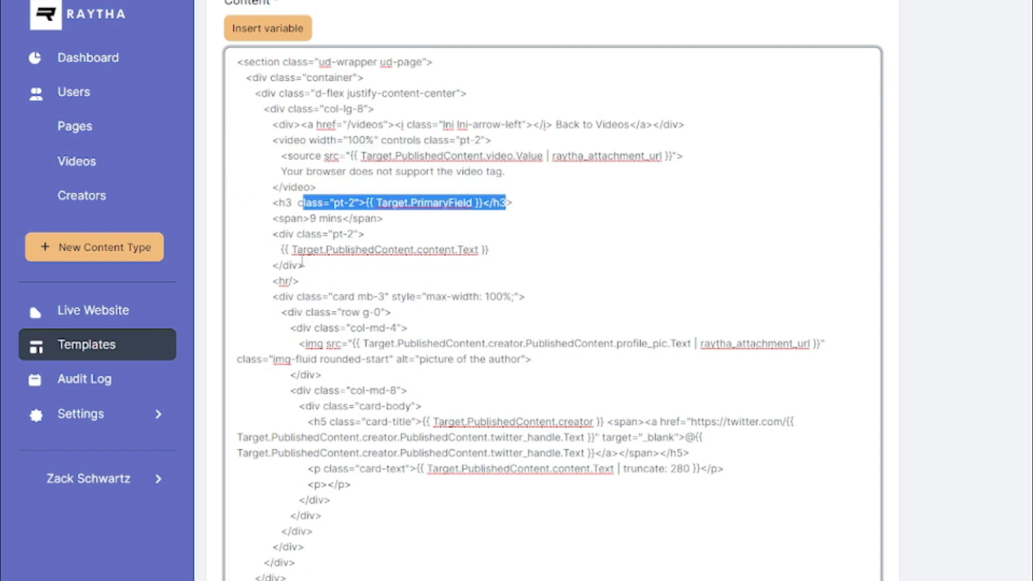
Examine the title, duration and content lines and the creator card's profile_pic path.
{"action": "left_click_drag", "start_coordinate": [285, 233], "coordinate": [458, 250]}
{"action": "left_click_drag", "start_coordinate": [259, 297], "coordinate": [492, 504]}
{"action": "left_click", "coordinate": [492, 504]}
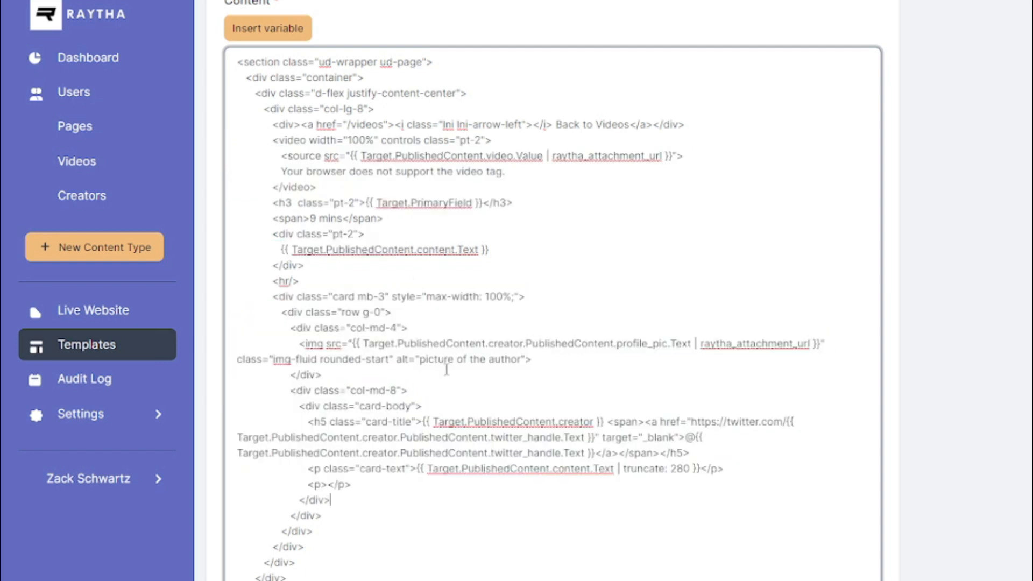
{"action": "left_click_drag", "start_coordinate": [446, 344], "coordinate": [532, 345]}
{"action": "left_click", "coordinate": [531, 345]}
{"action": "left_click_drag", "start_coordinate": [531, 344], "coordinate": [487, 344]}
{"action": "left_click", "coordinate": [537, 363]}
{"action": "left_click_drag", "start_coordinate": [622, 344], "coordinate": [672, 345]}
Inspect the creator name, Twitter handle heading and truncated bio, then go to the Videos list.
{"action": "left_click_drag", "start_coordinate": [489, 422], "coordinate": [693, 470]}
{"action": "left_click", "coordinate": [660, 469]}
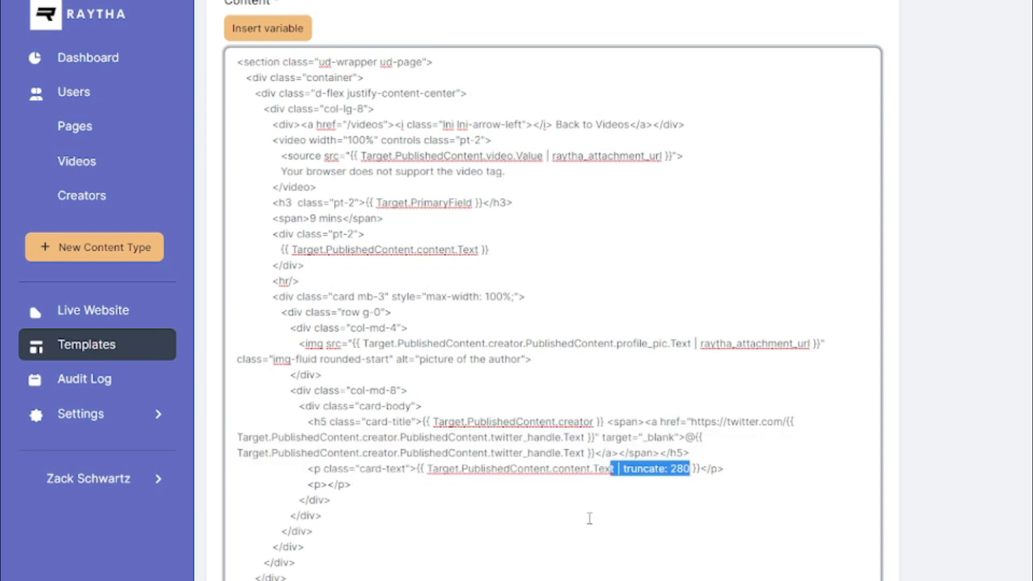
{"action": "left_click", "coordinate": [588, 516]}
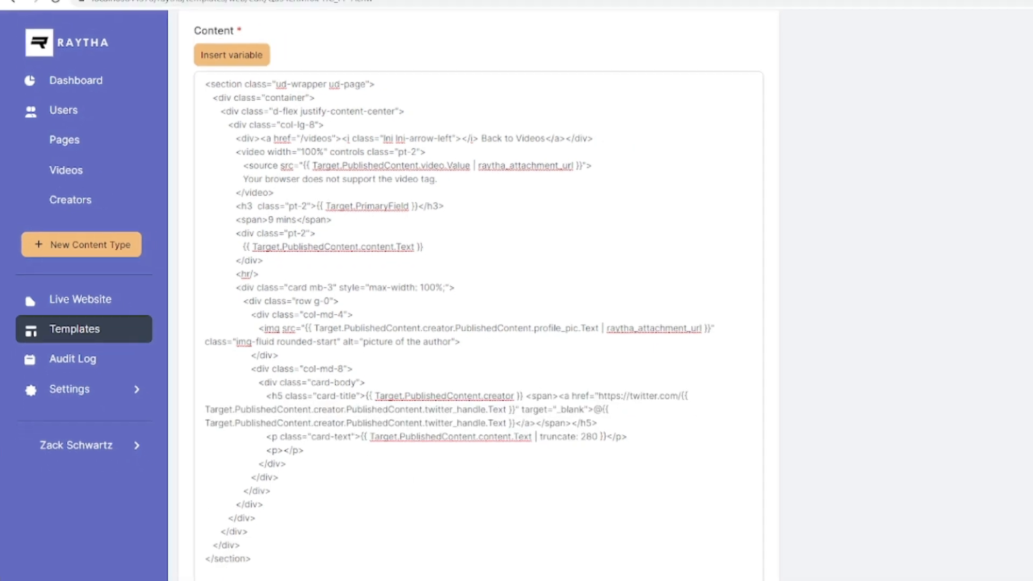
{"action": "left_click", "coordinate": [76, 161]}
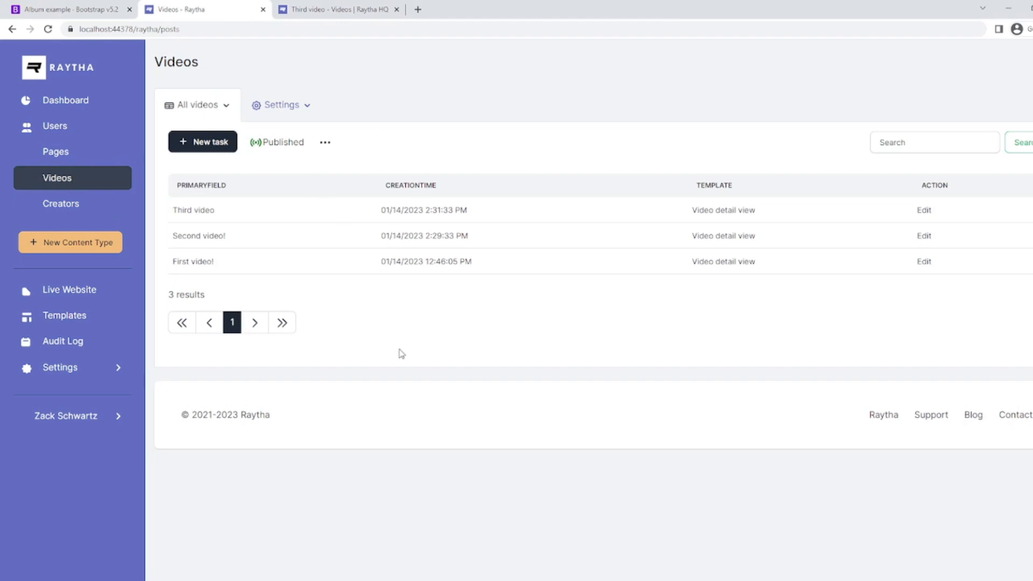
{"action": "left_click", "coordinate": [924, 211]}
{"action": "scroll", "coordinate": [378, 288], "scroll_direction": "down", "scroll_amount": 5}
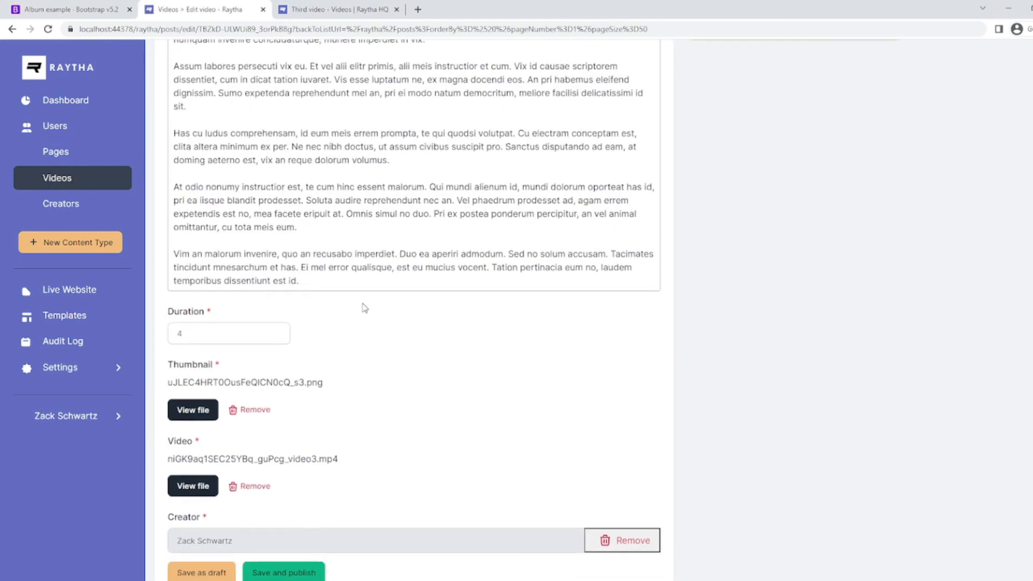
{"action": "scroll", "coordinate": [478, 463], "scroll_direction": "up", "scroll_amount": 4}
{"action": "scroll", "coordinate": [479, 463], "scroll_direction": "up", "scroll_amount": 2}
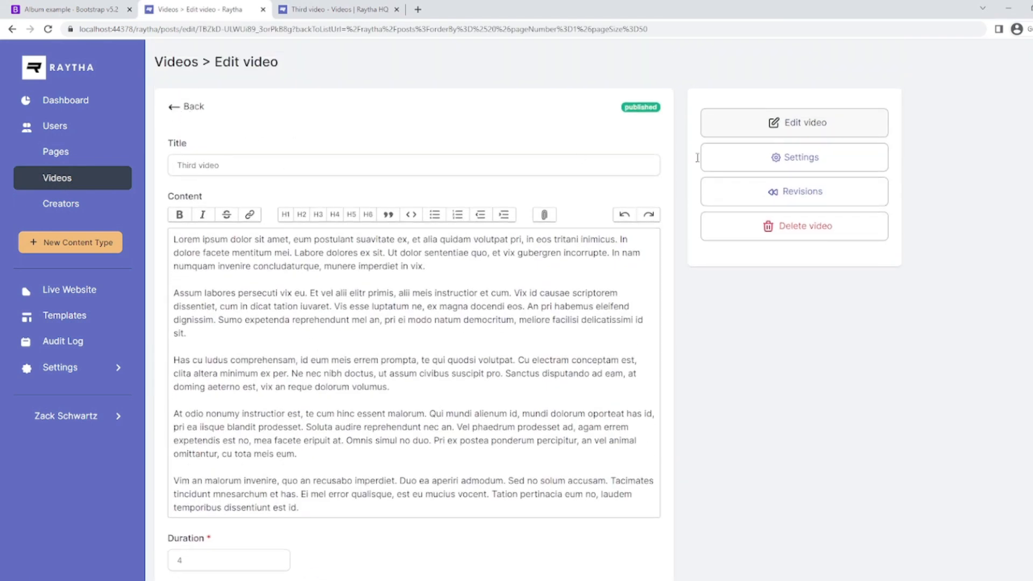
{"action": "left_click", "coordinate": [790, 159]}
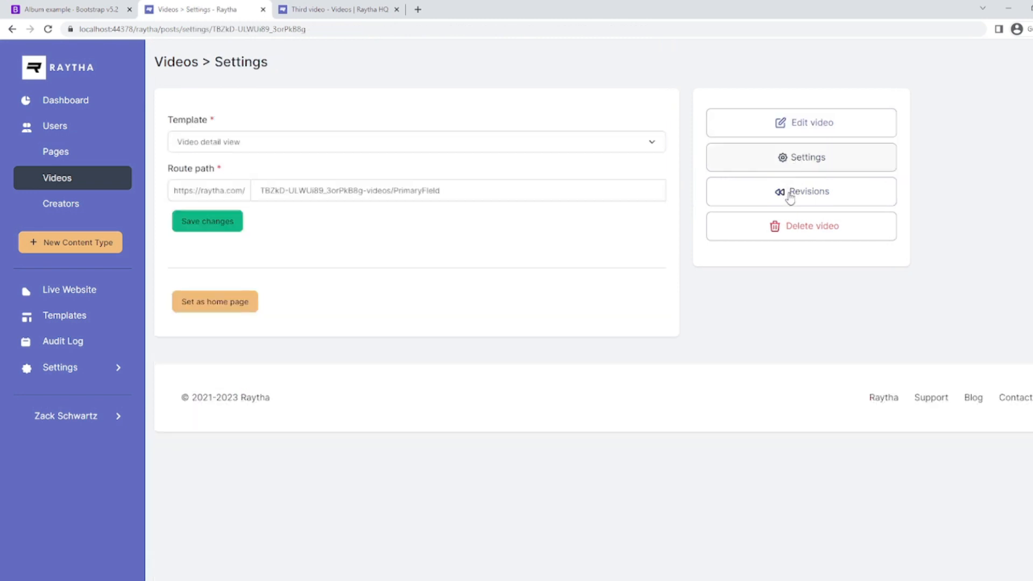
{"action": "left_click", "coordinate": [787, 196]}
{"action": "left_click", "coordinate": [763, 124]}
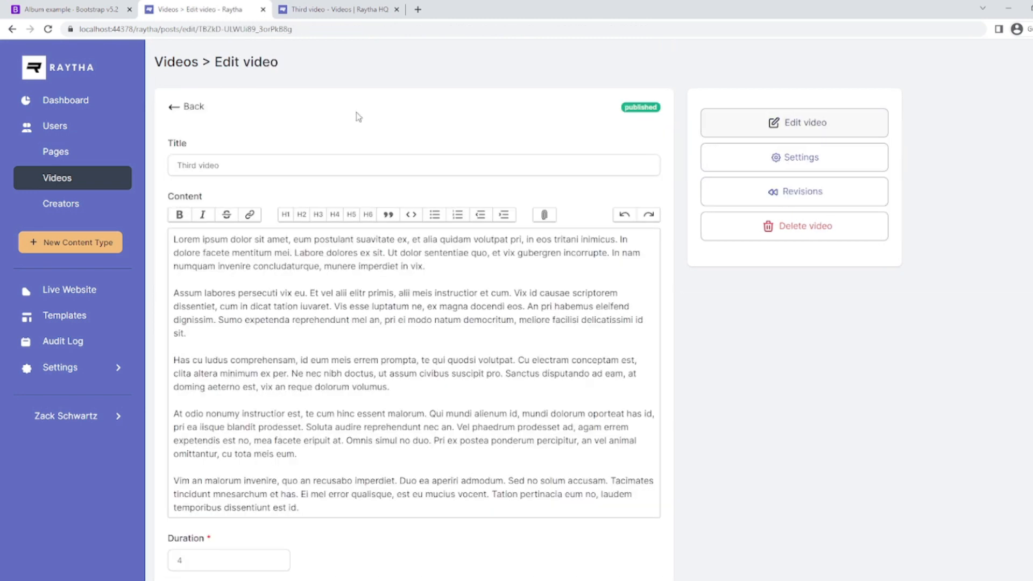
{"action": "left_click", "coordinate": [172, 110]}
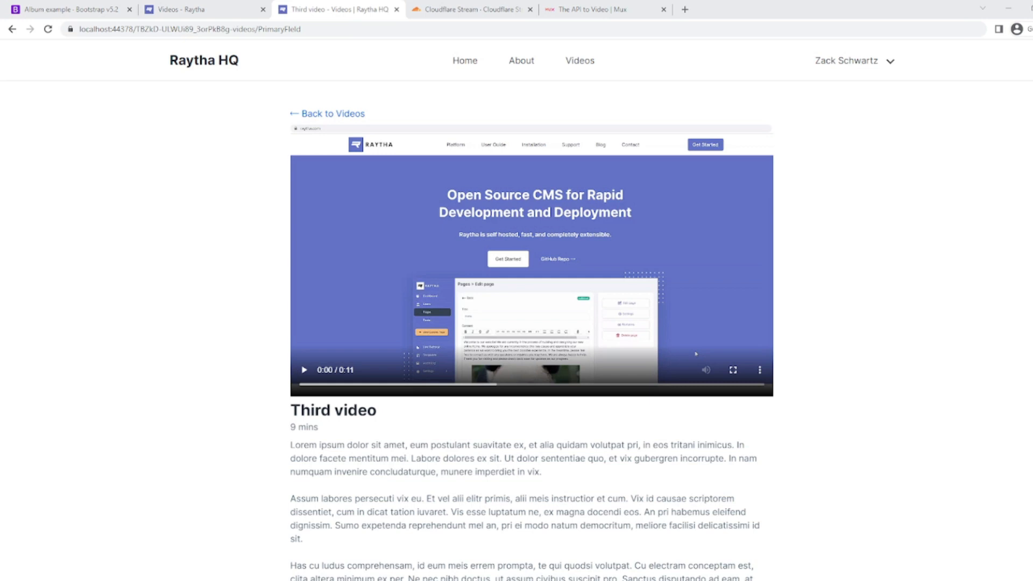
{"action": "left_click", "coordinate": [462, 11]}
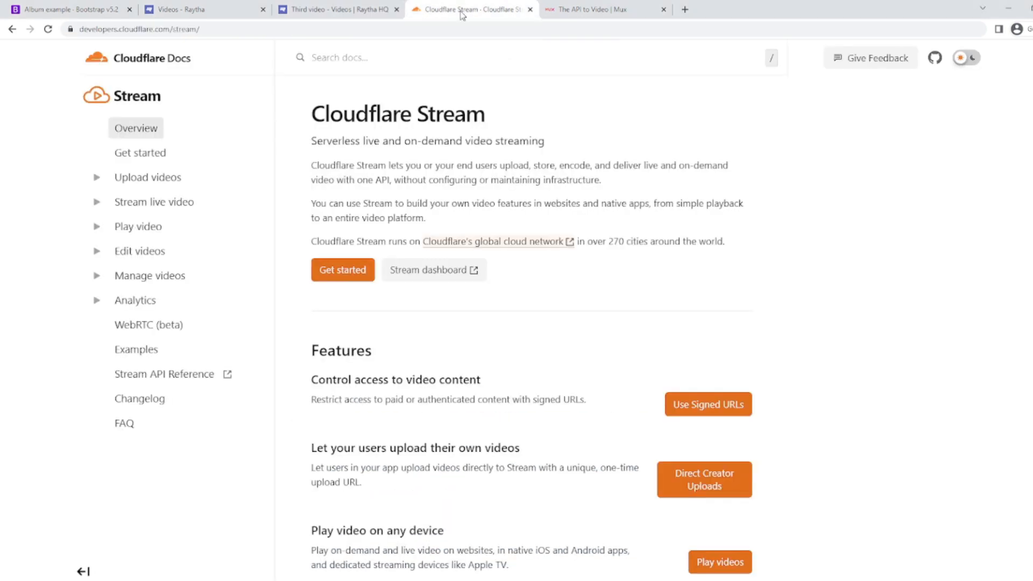
{"action": "left_click", "coordinate": [607, 11]}
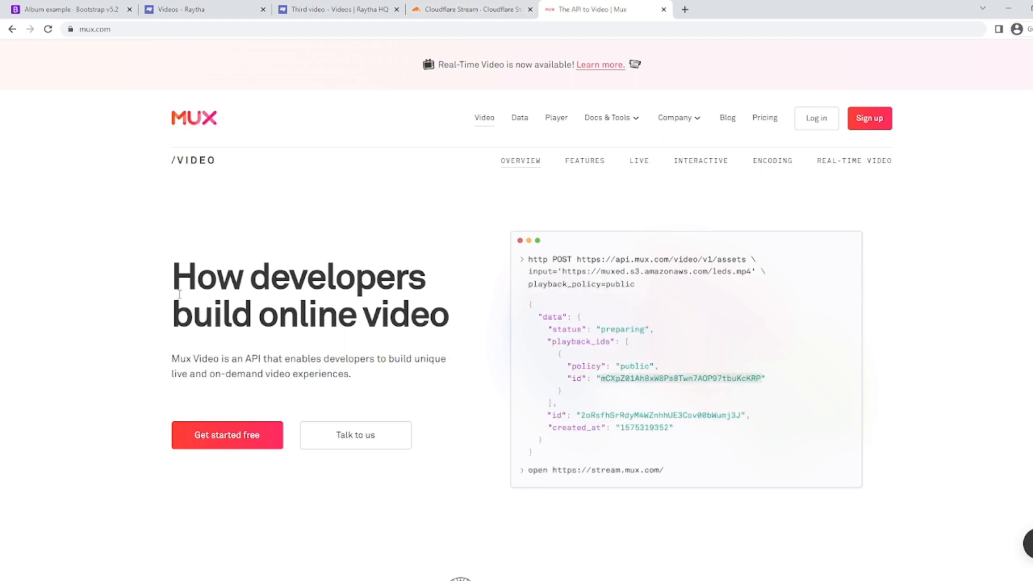
{"action": "left_click", "coordinate": [336, 9]}
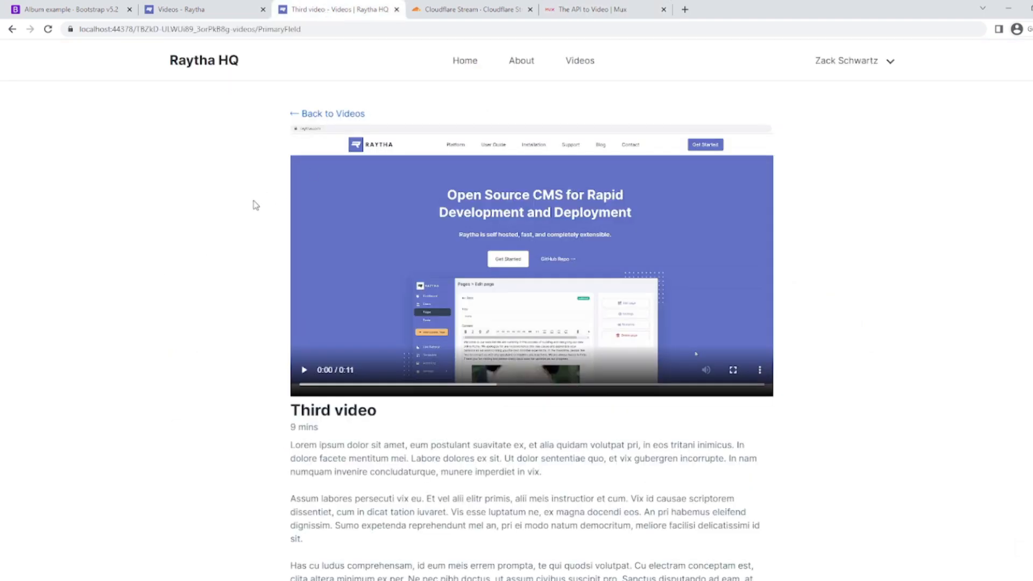